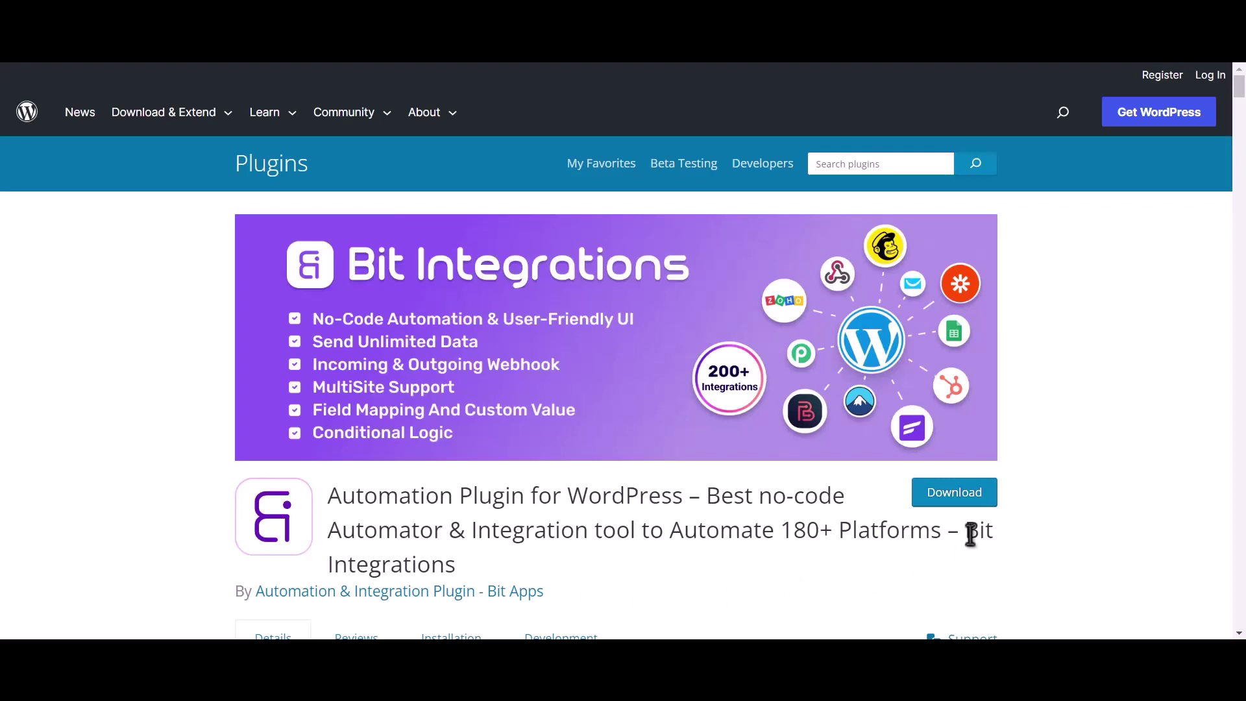
Step: Create a new integration with Fluent Forms as the trigger and the Contact Form Demo form
drag(966, 528, 973, 550)
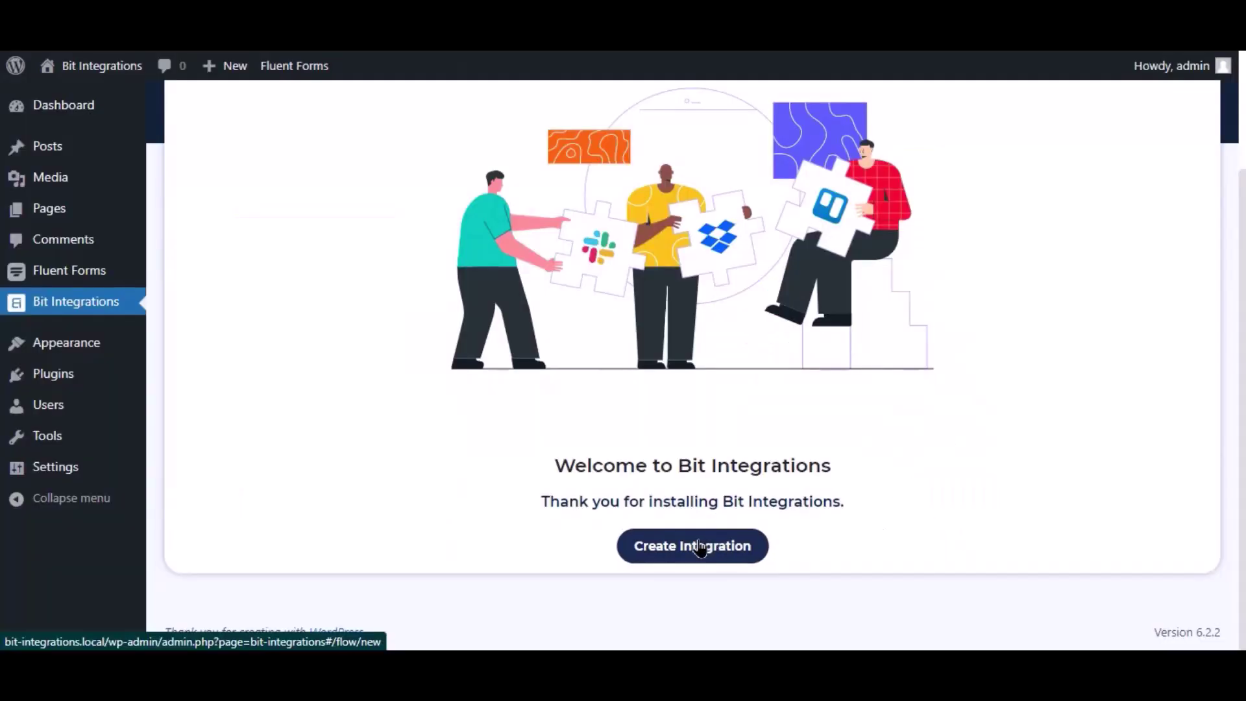
click(694, 545)
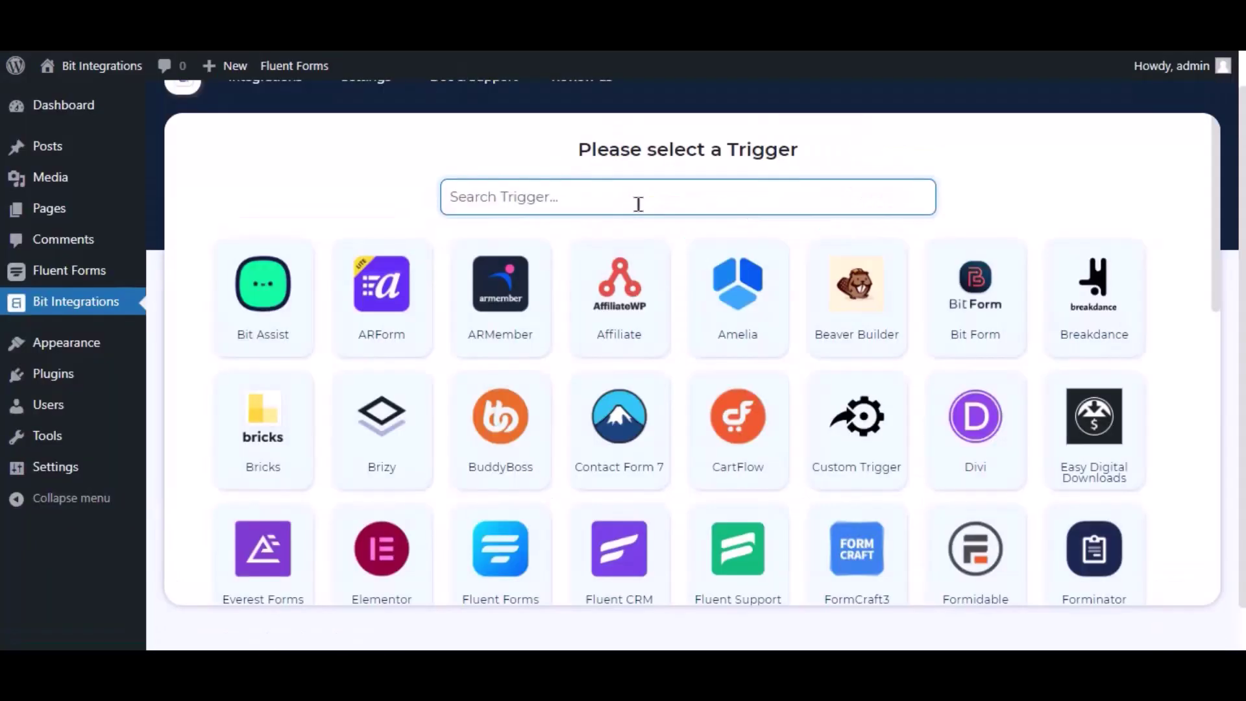
text(fluent forms)
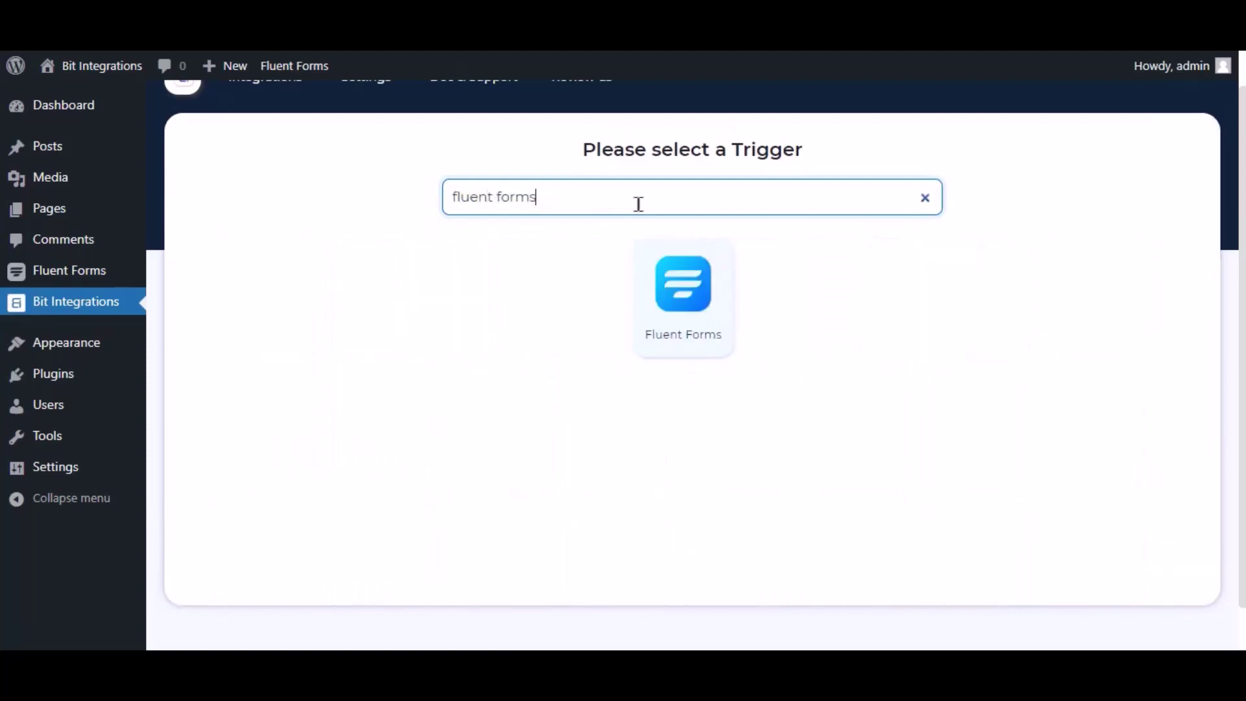
click(692, 287)
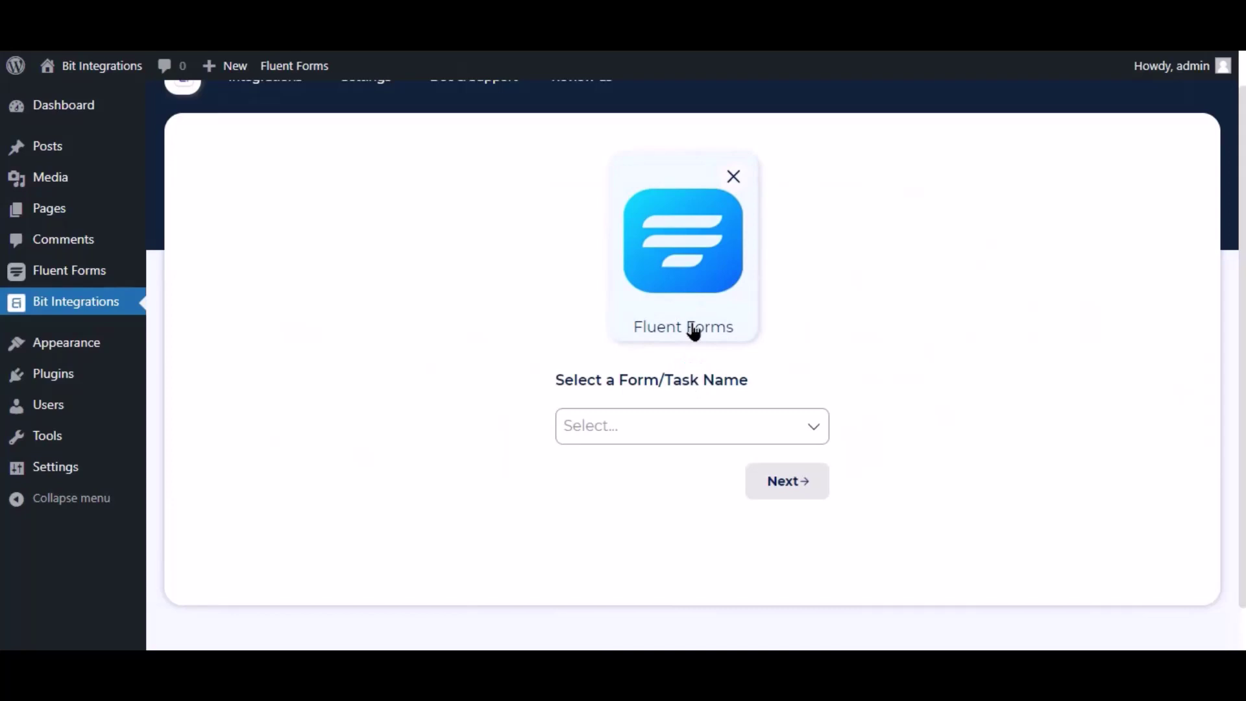
click(683, 424)
click(634, 461)
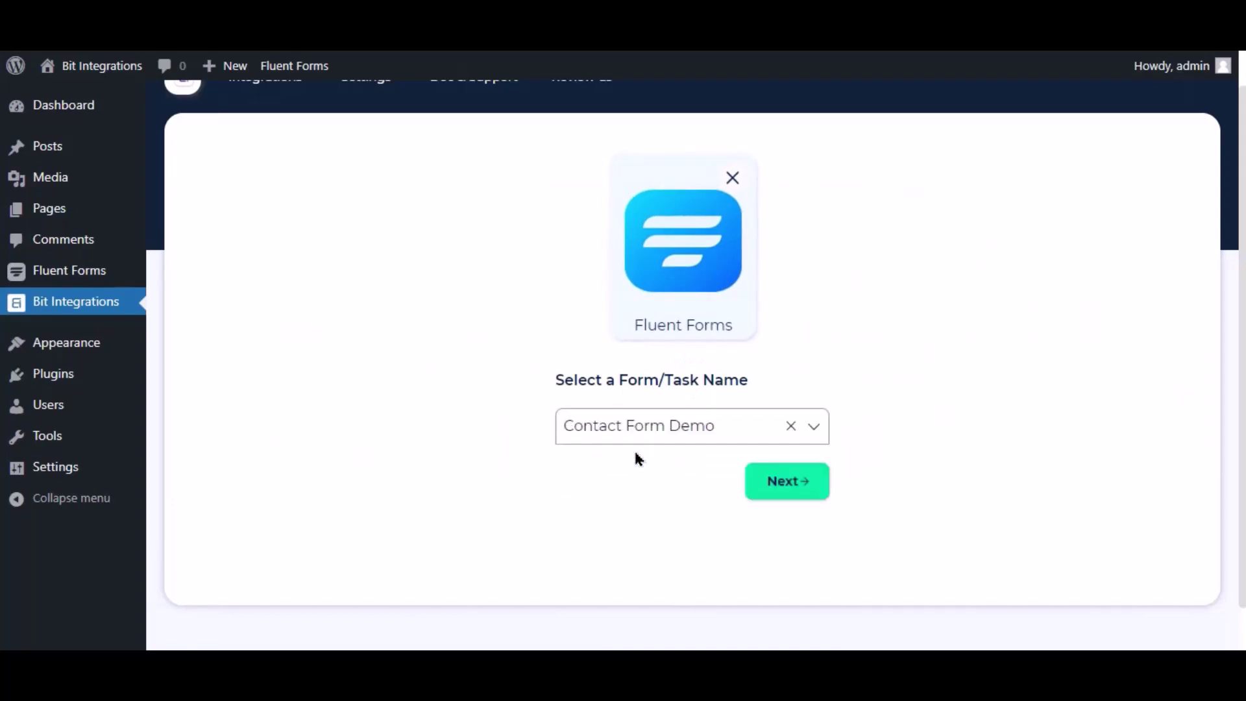
click(801, 479)
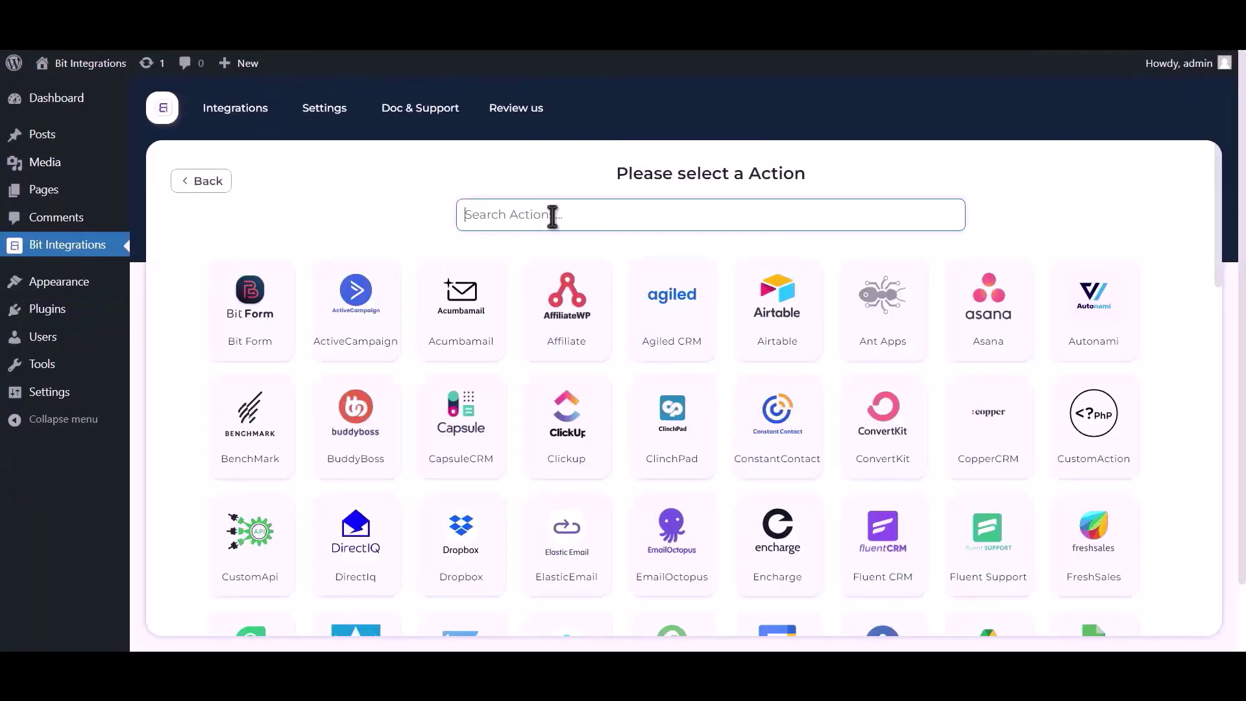
Step: Choose Google Sheet as the action and highlight the note on getting the Client ID and SECRET
text(goog)
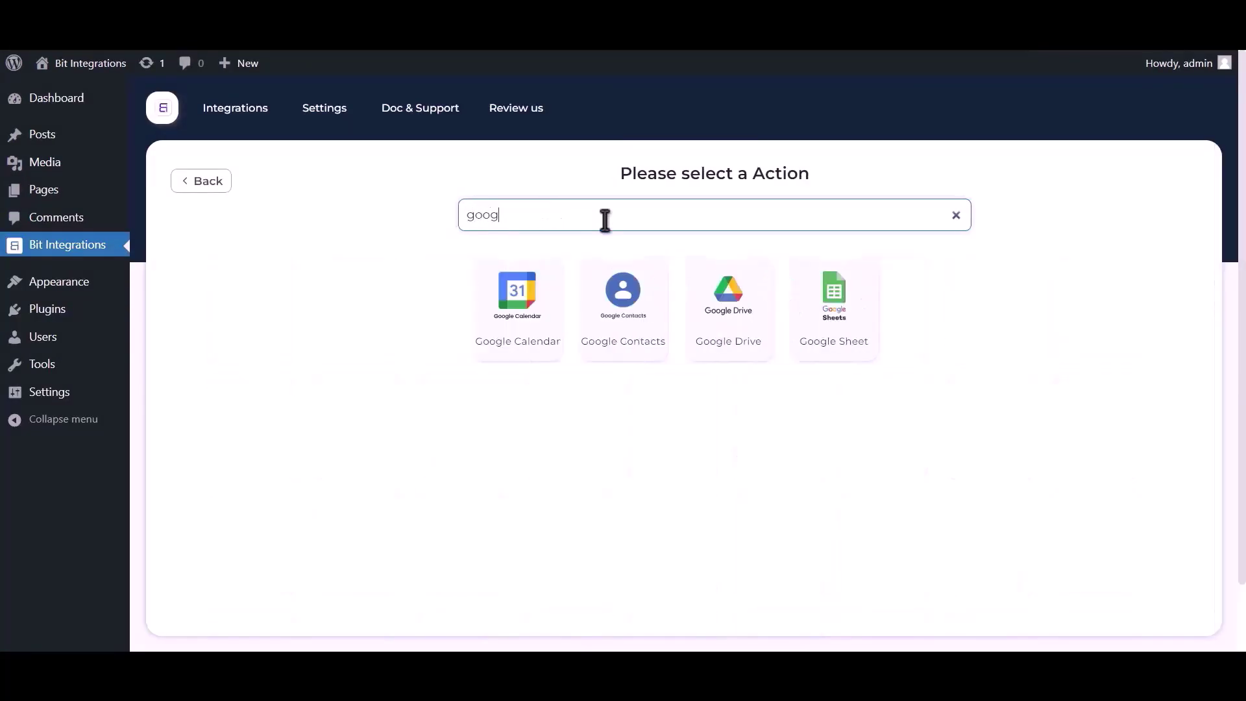
text(le sheet)
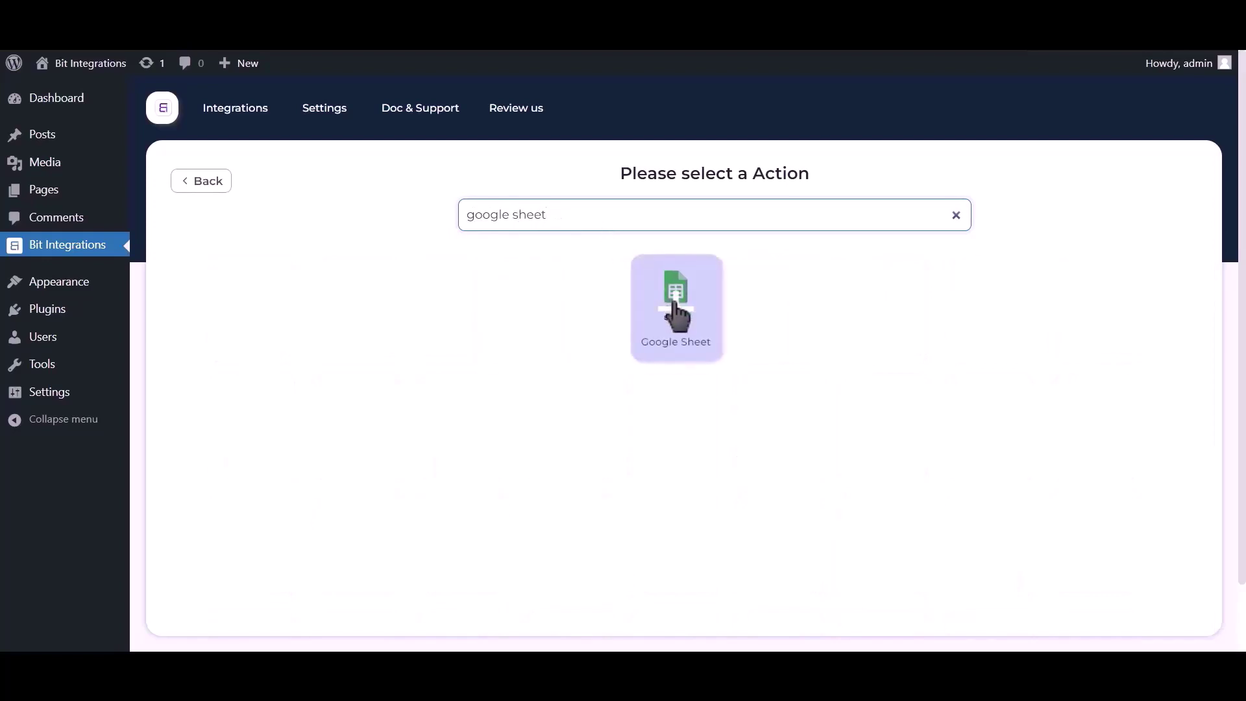
click(675, 313)
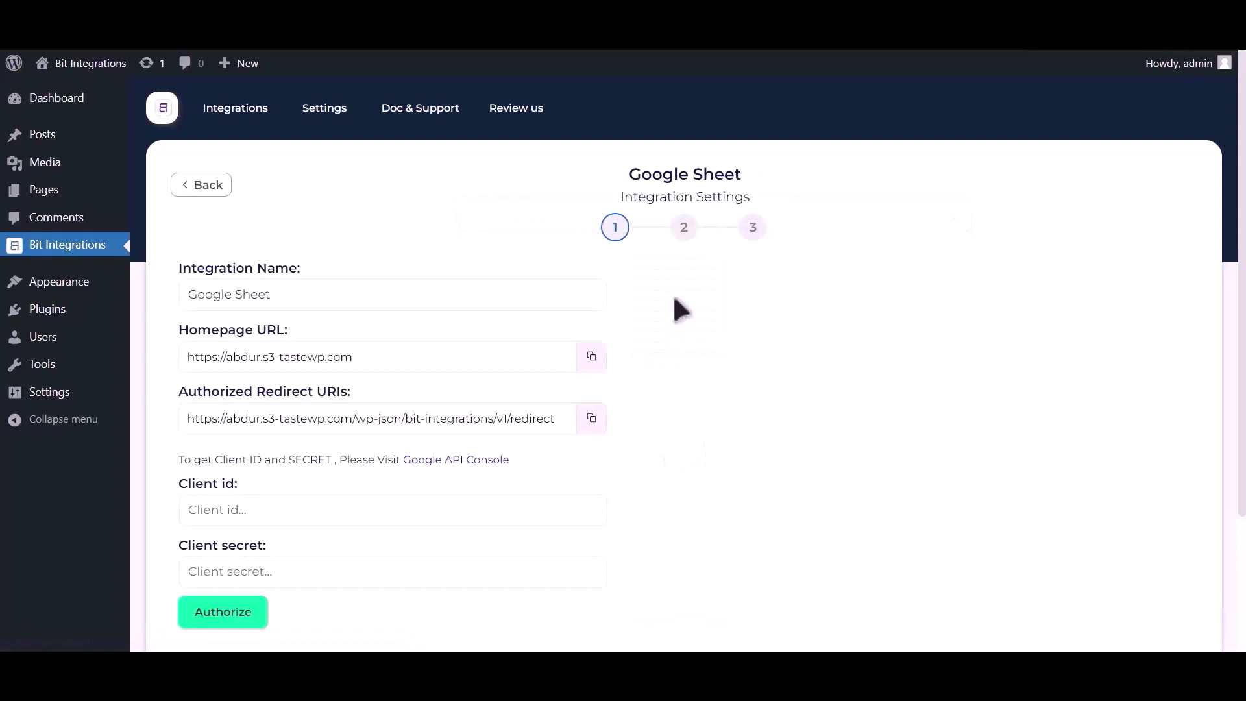
drag(180, 460, 410, 466)
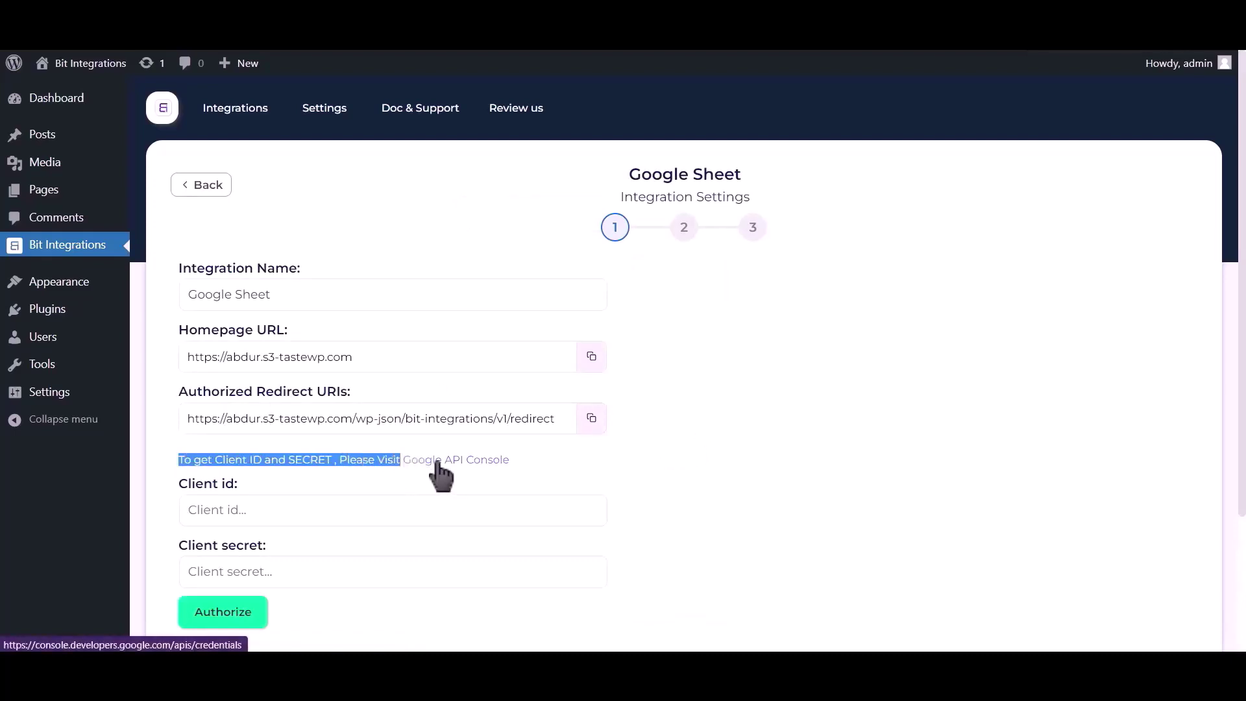
Step: Enable the Google Drive API in the Google API Console, then search for 'google sheet'
click(437, 462)
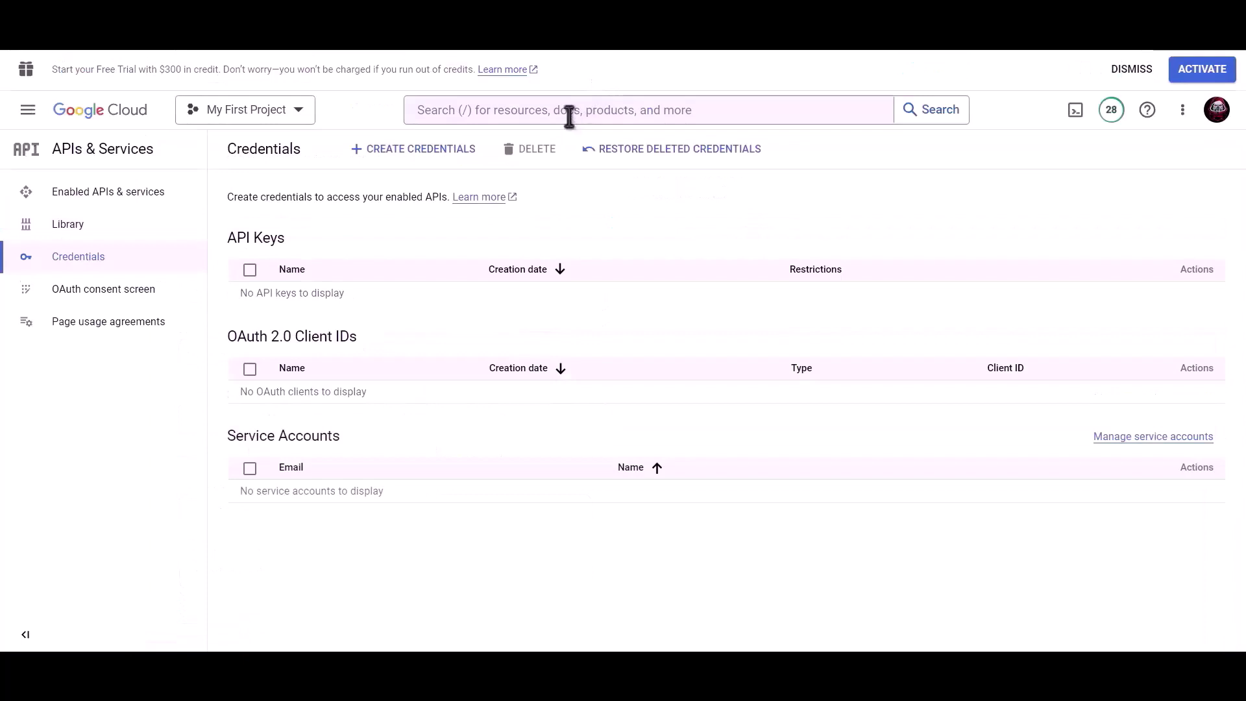
click(569, 116)
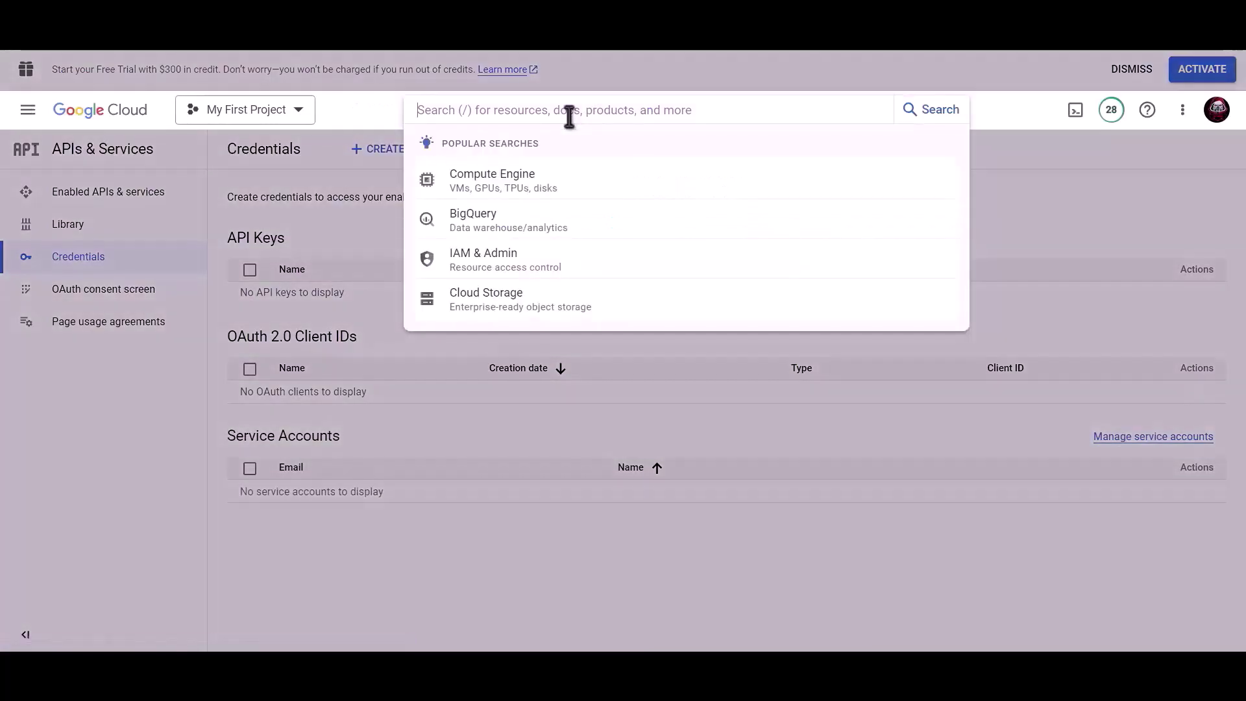
text(Google dri)
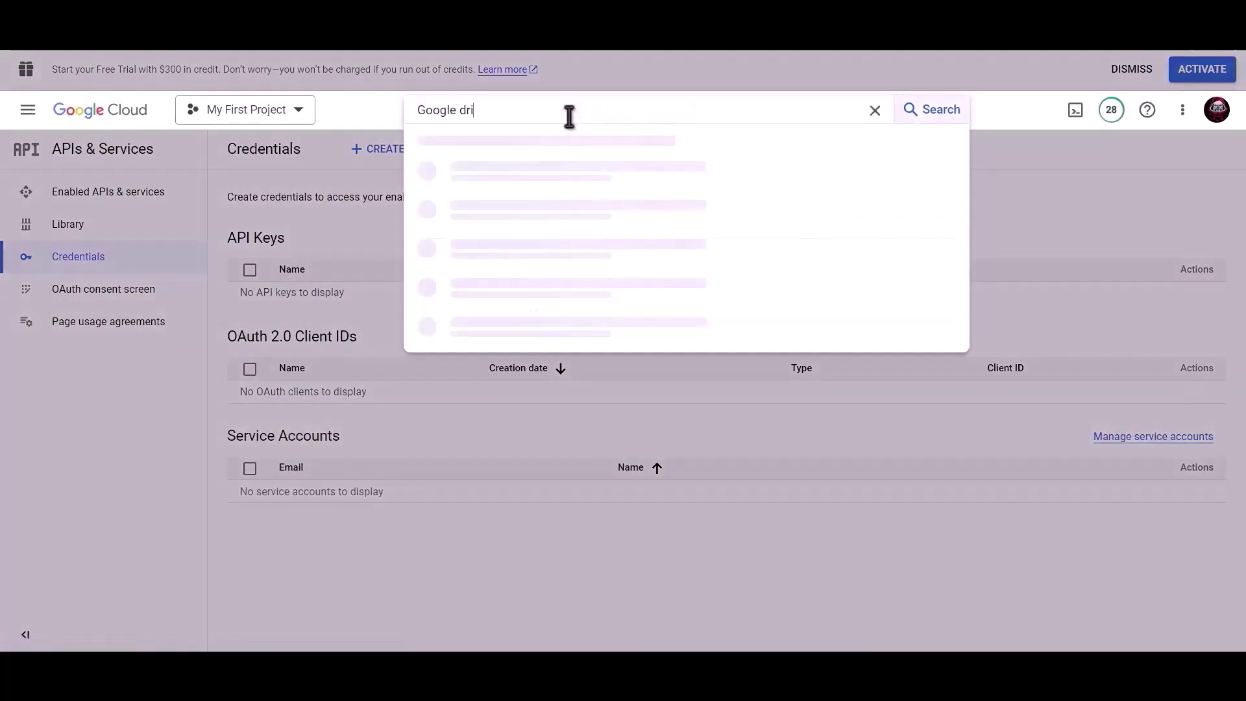
text(ve api)
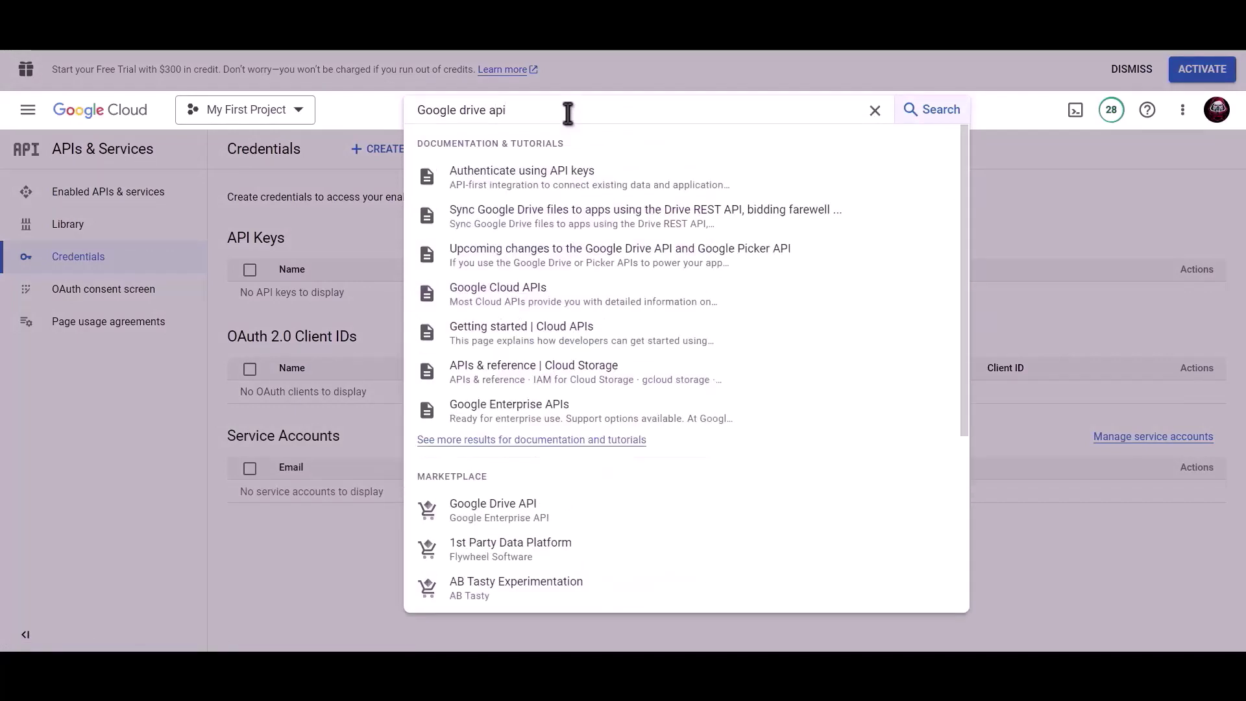
click(517, 513)
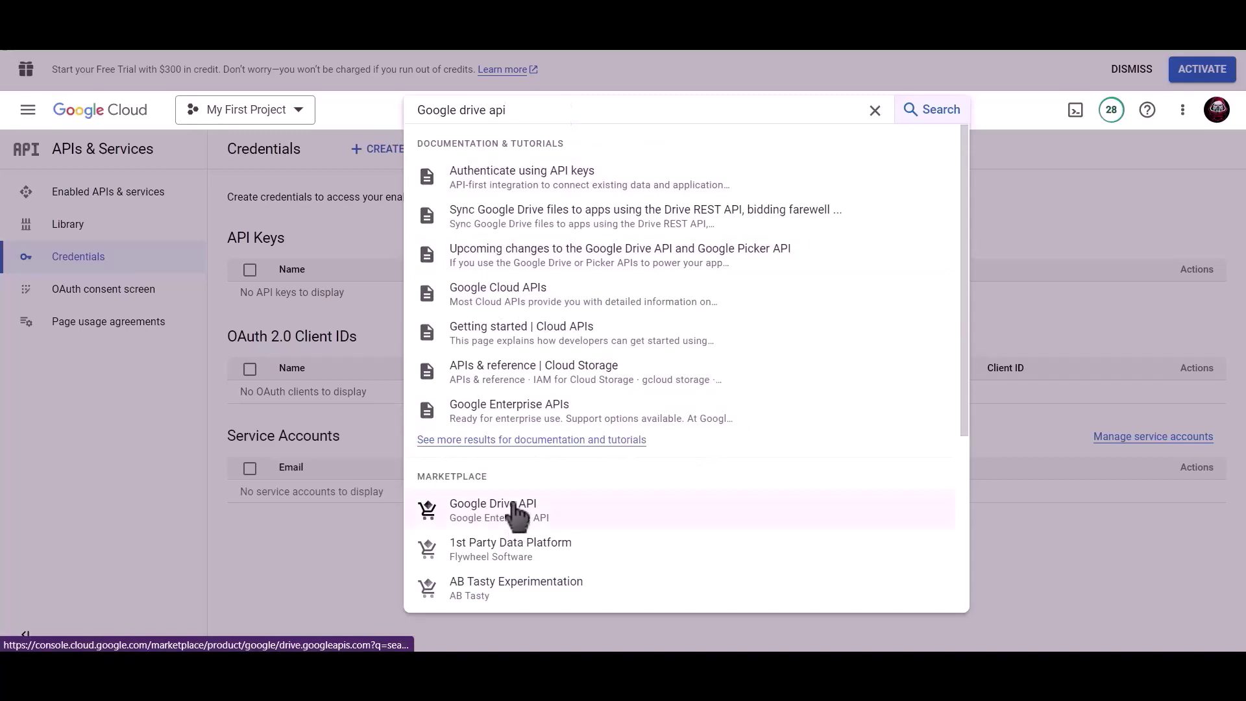
click(181, 323)
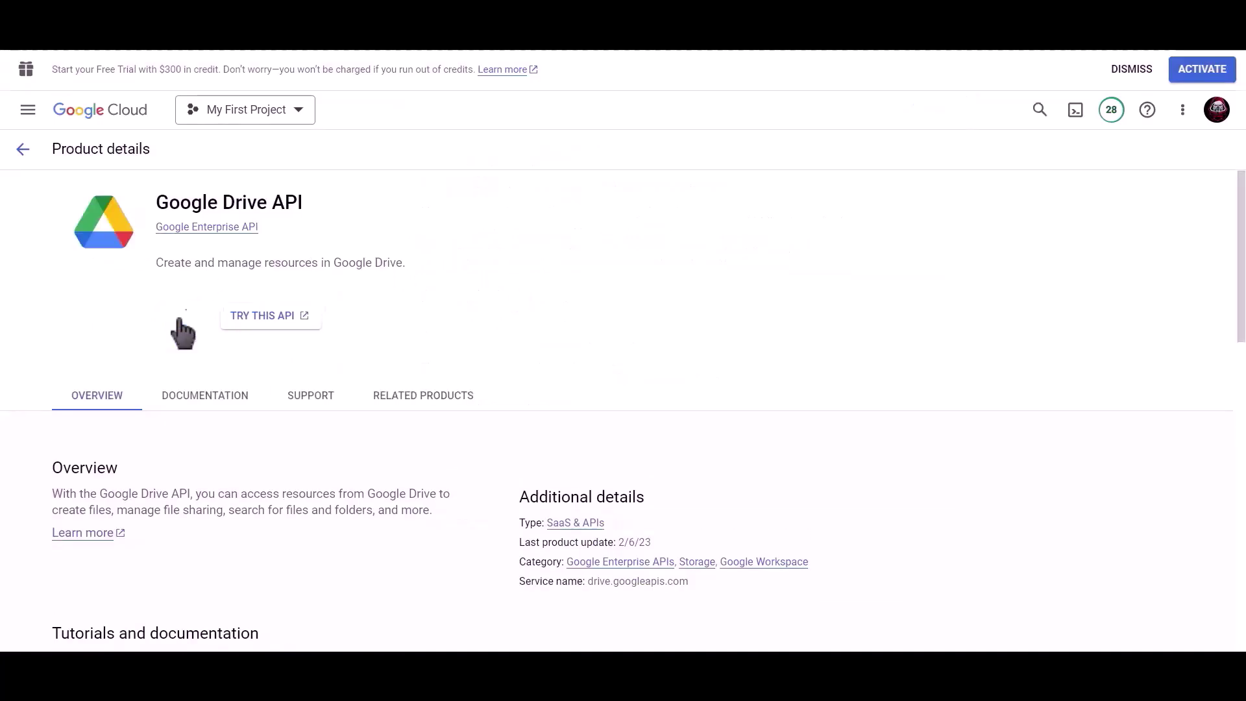
click(665, 109)
text(goo)
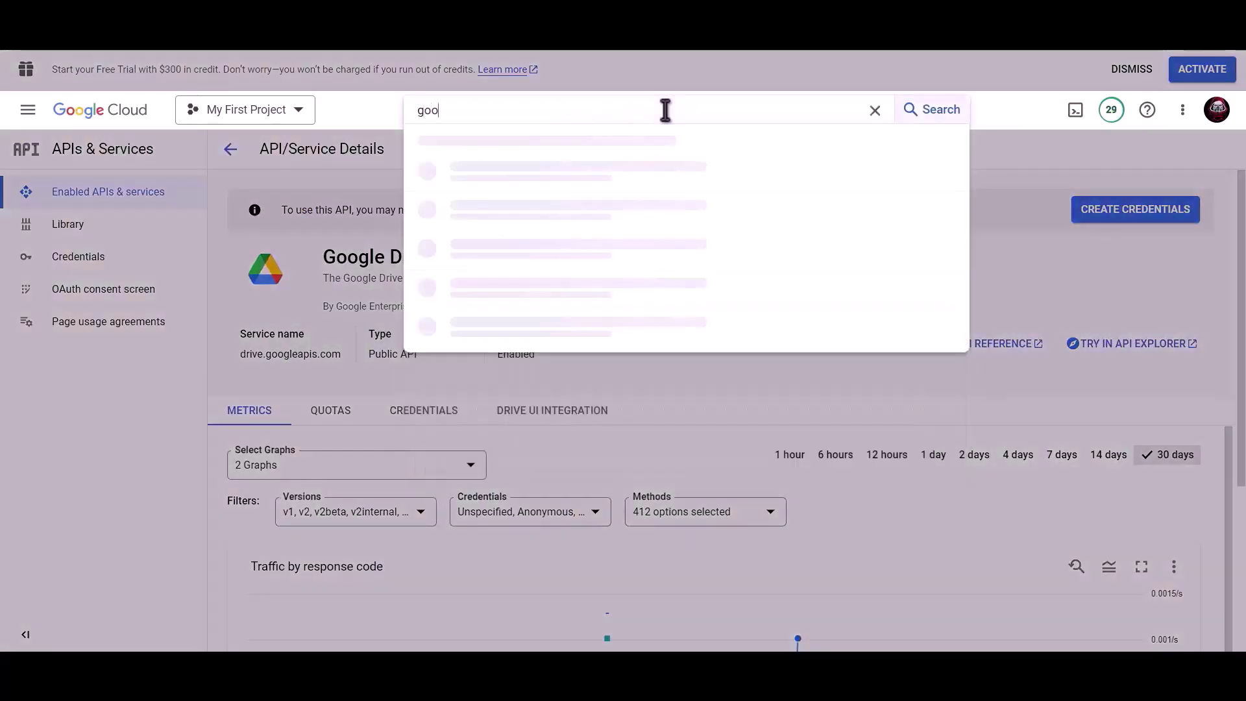
text(gle sh)
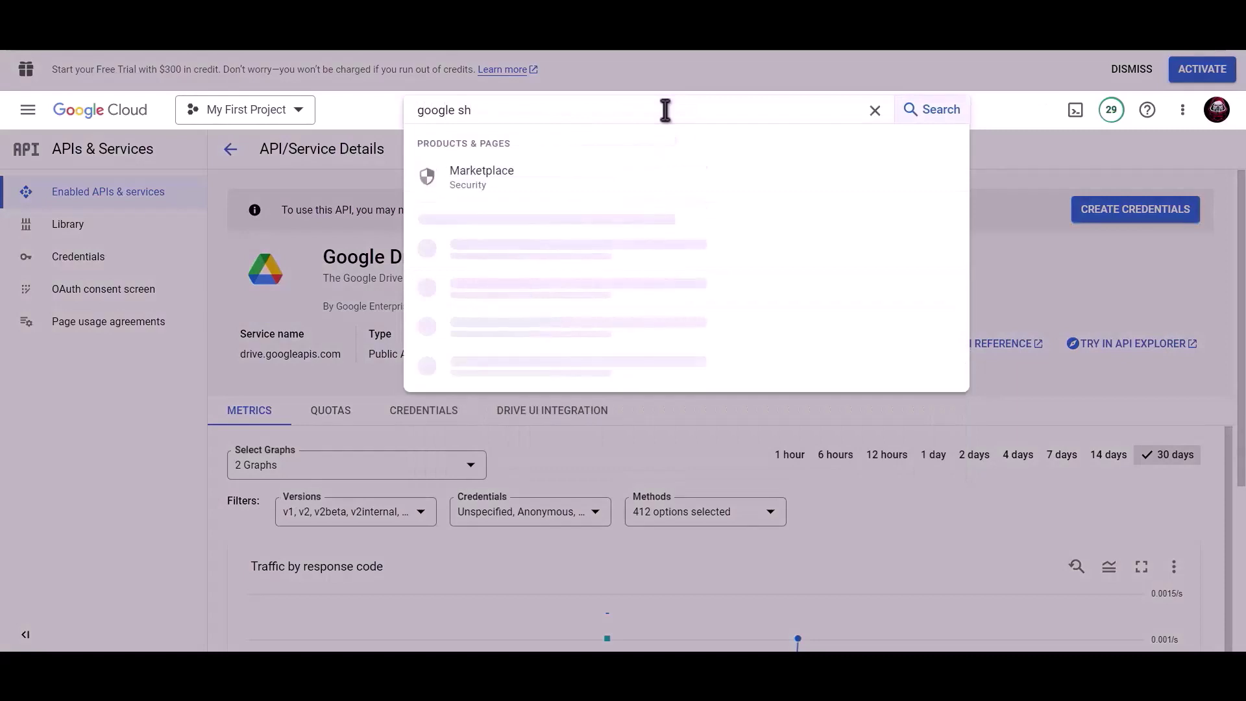
text(eet)
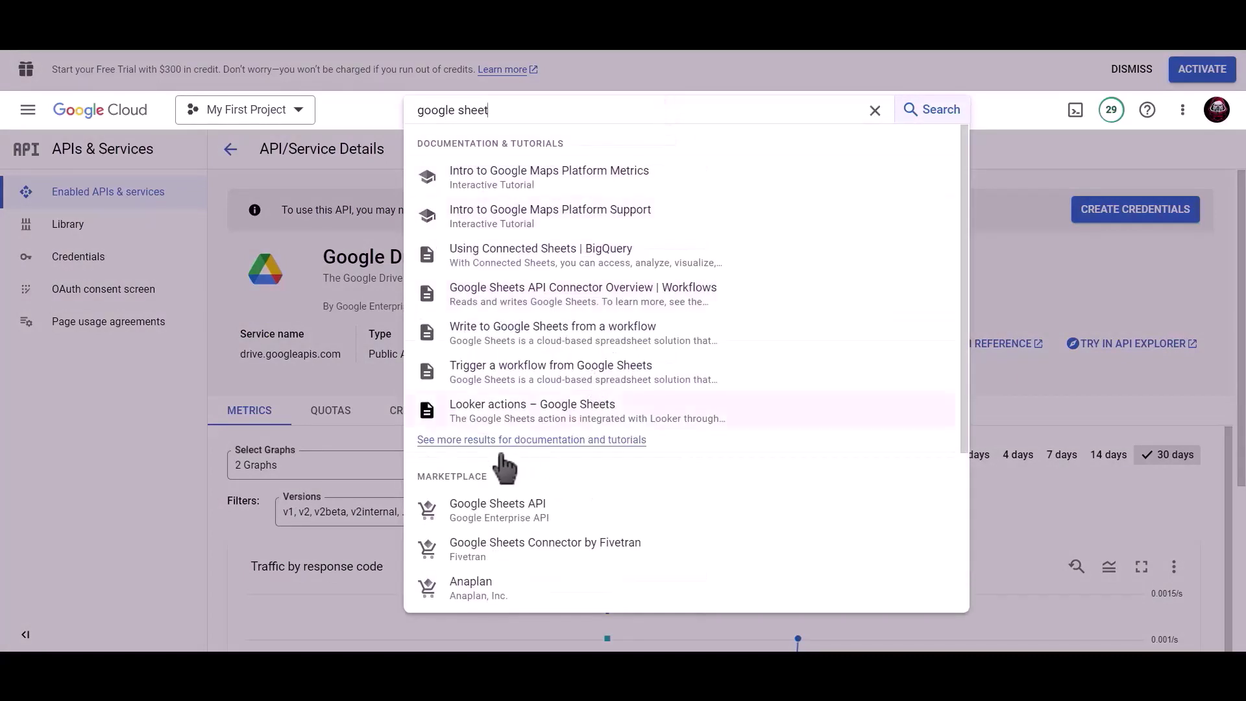
Step: Enable the Google Sheets API and begin creating an OAuth client ID credential
click(523, 510)
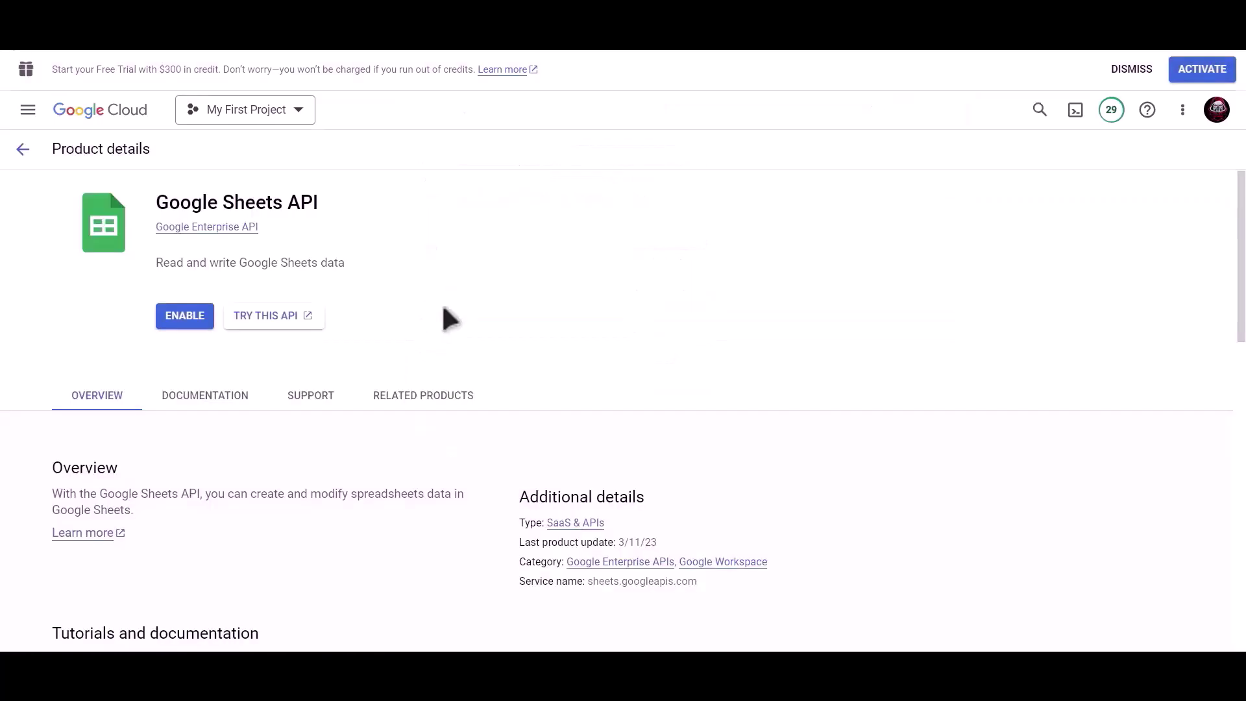
click(177, 313)
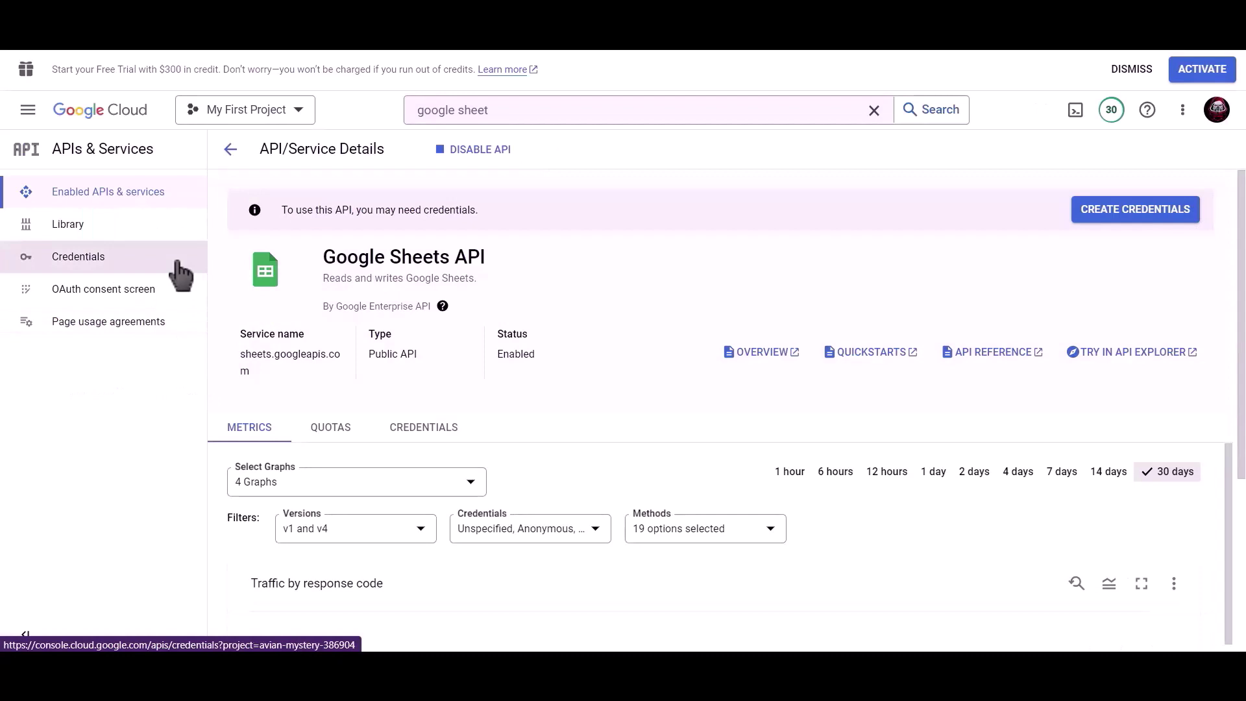
click(114, 265)
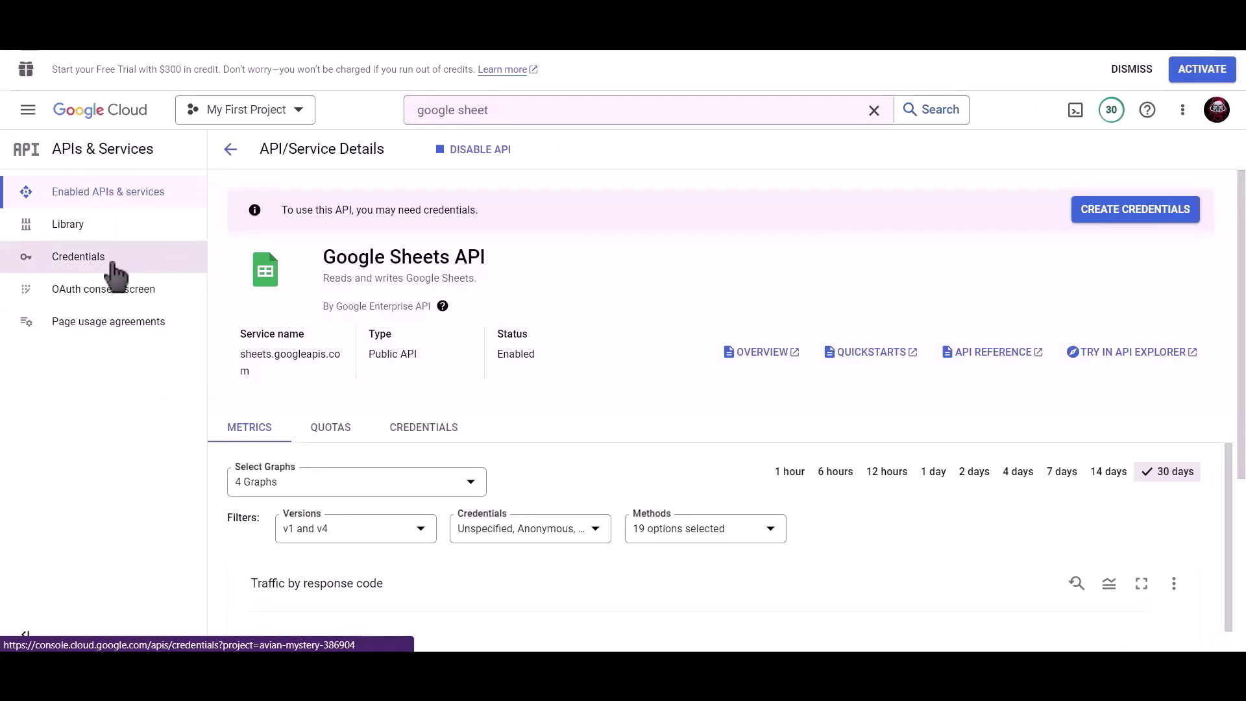
click(427, 161)
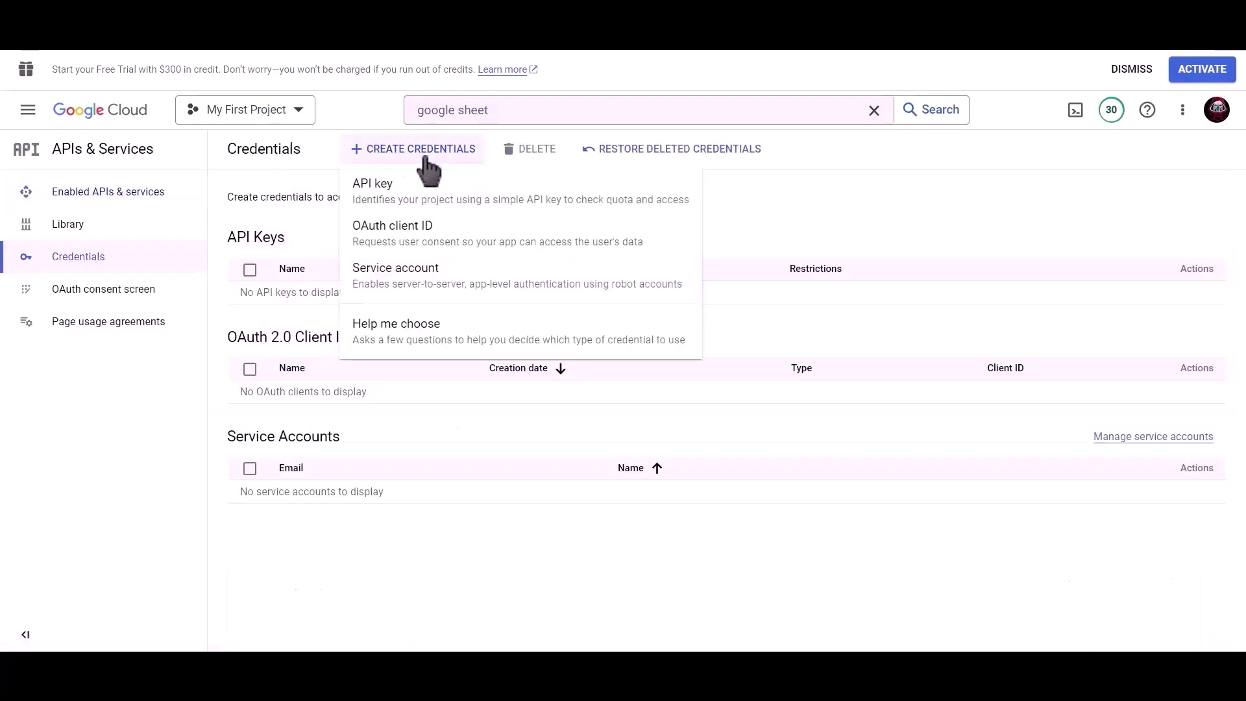
click(483, 243)
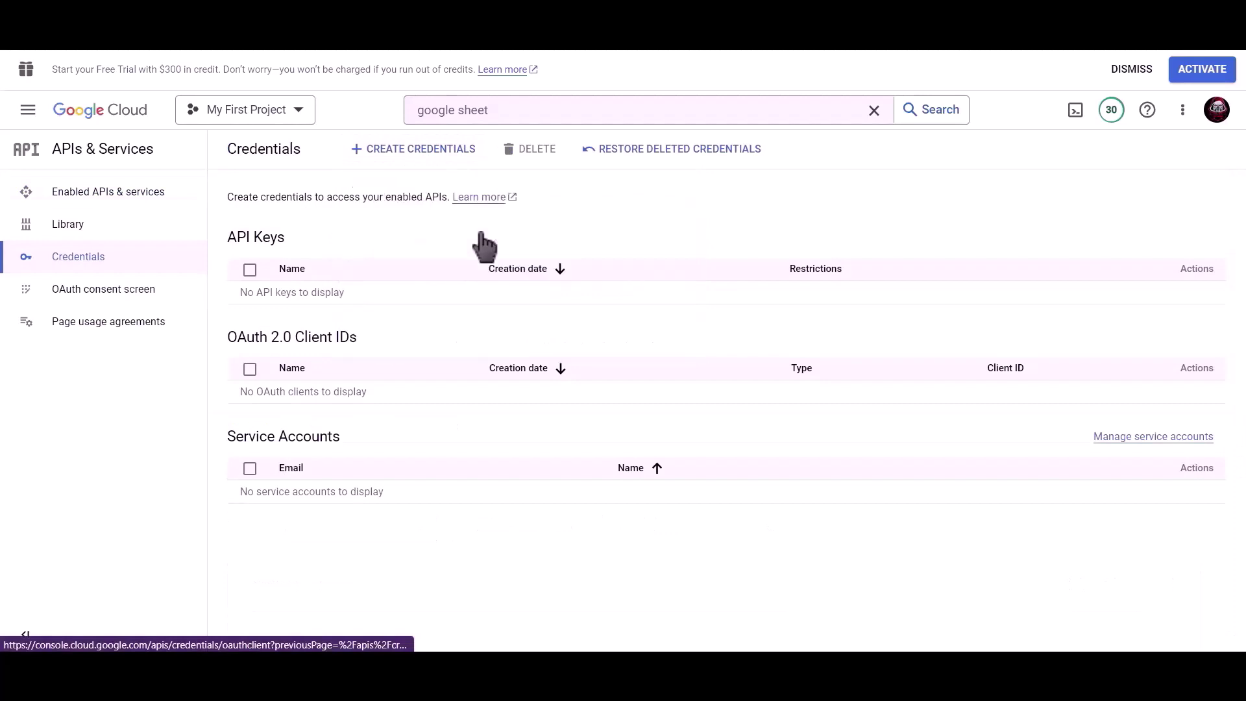
Step: Make the client a Web application named 'Bit Integrations' and copy the plugin's redirect URI
click(384, 273)
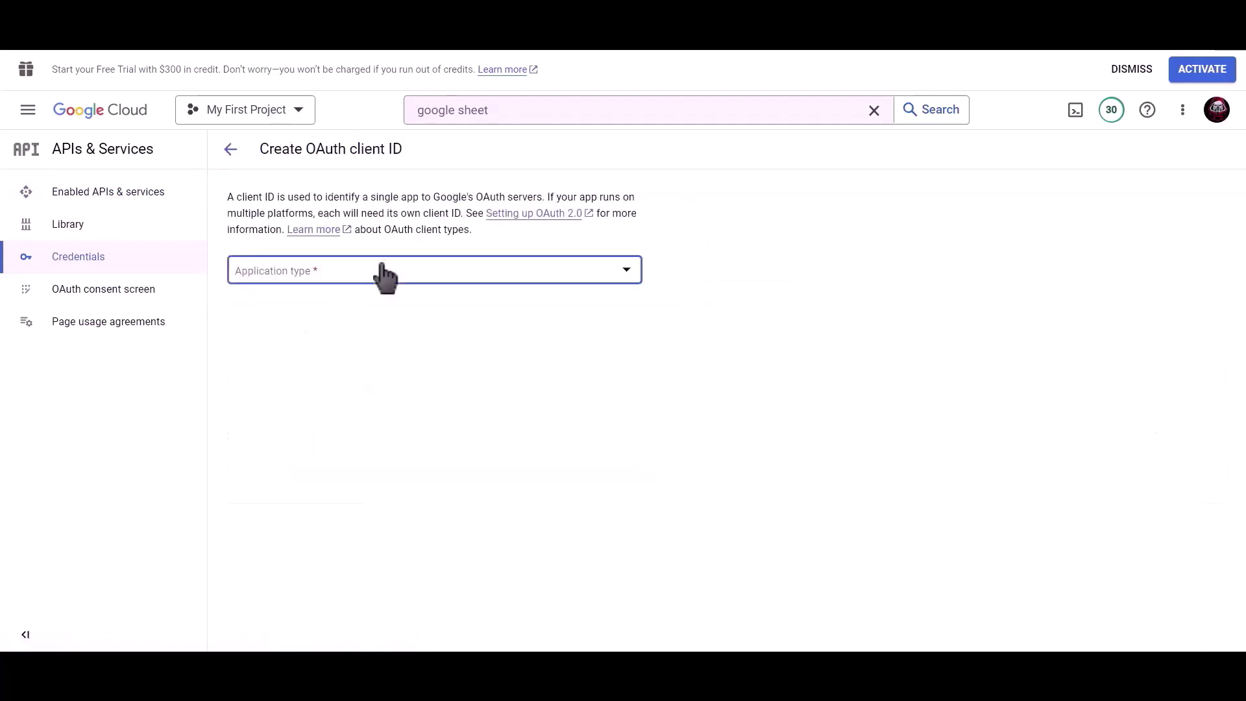
click(402, 286)
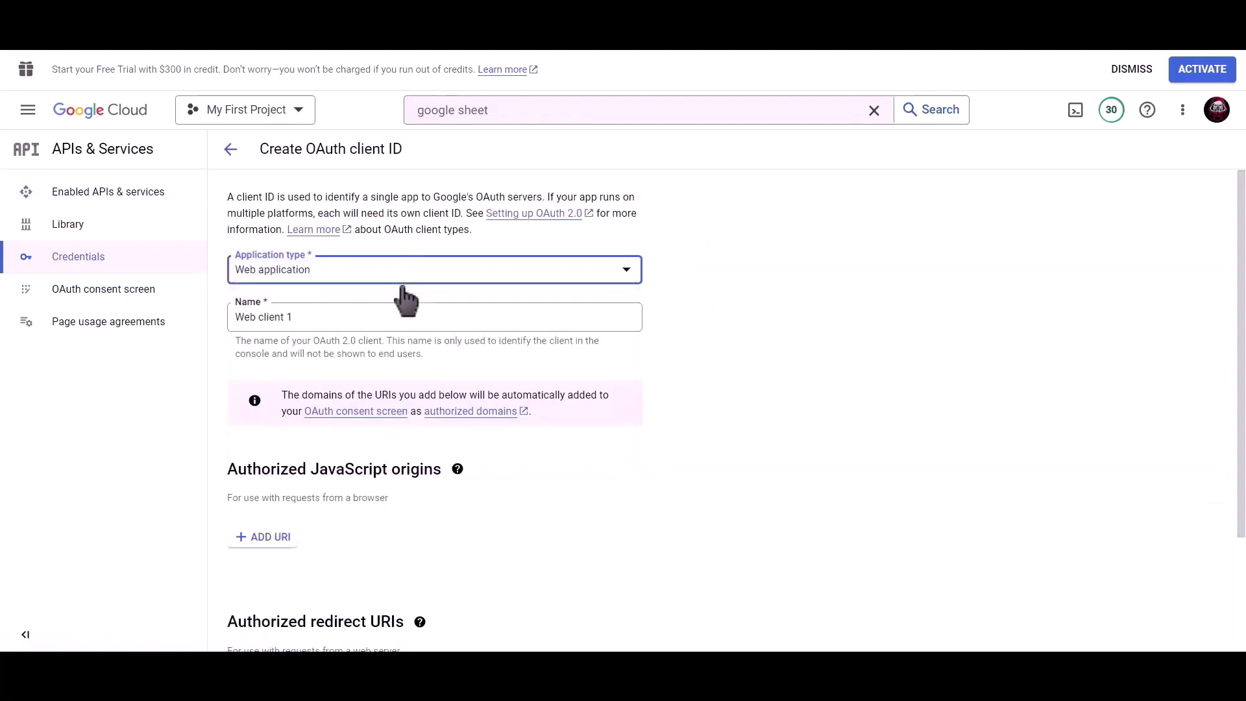
click(383, 318)
drag(372, 313, 232, 316)
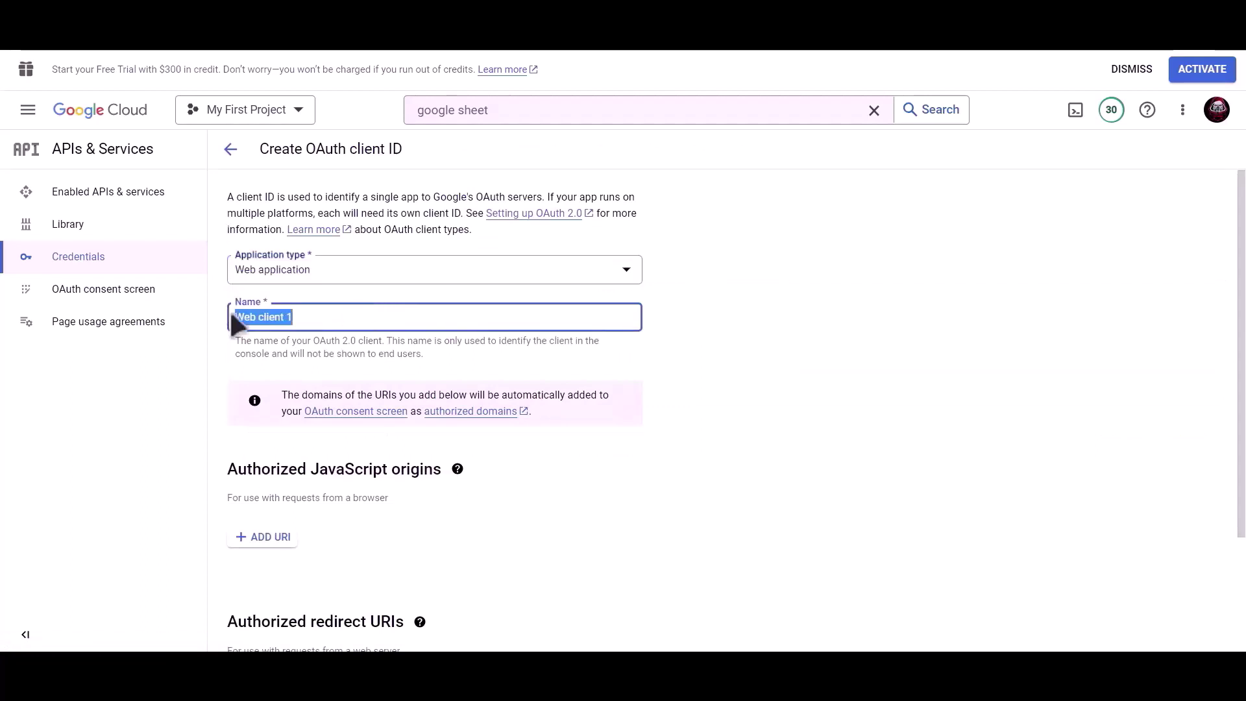
text(Bit Integrations)
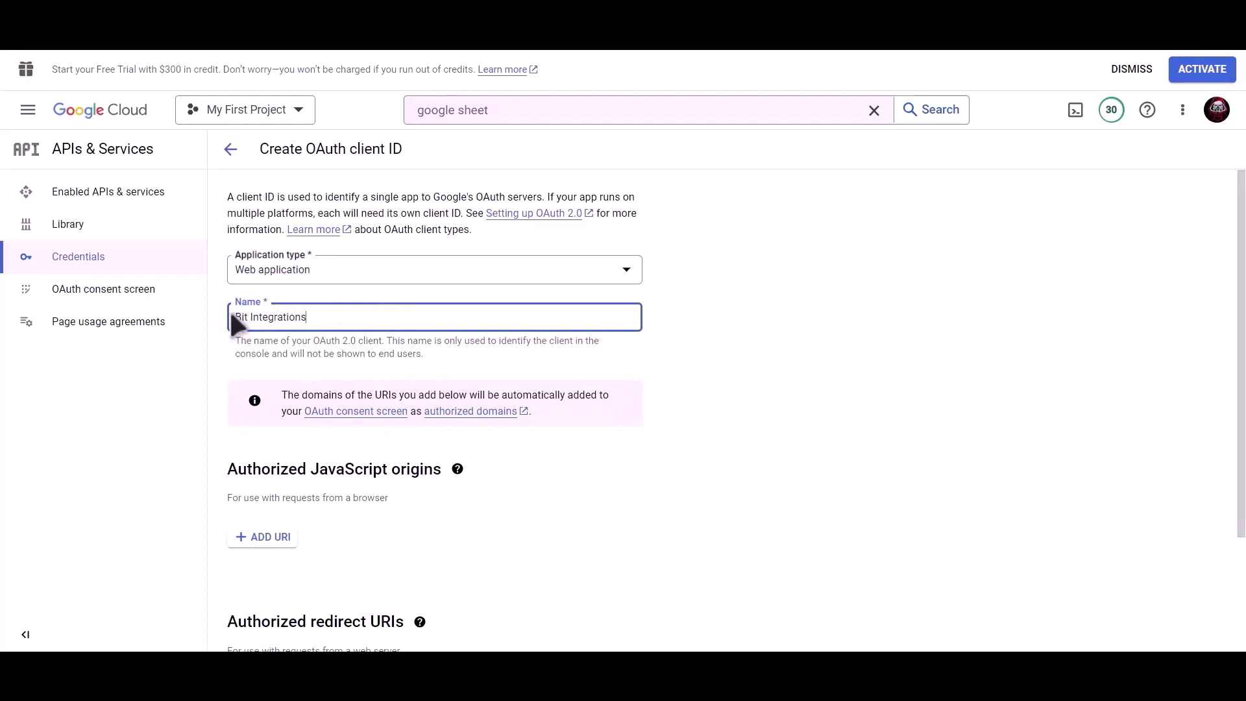
scroll(437, 334, down, 3)
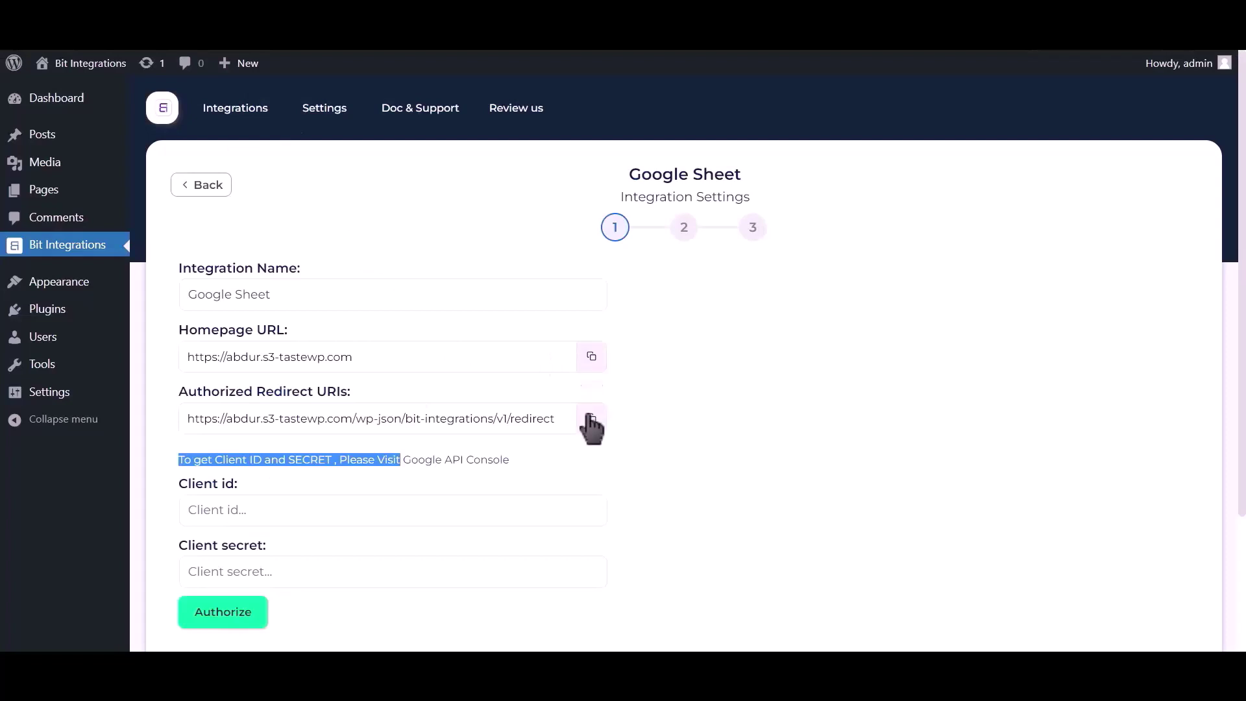
click(589, 422)
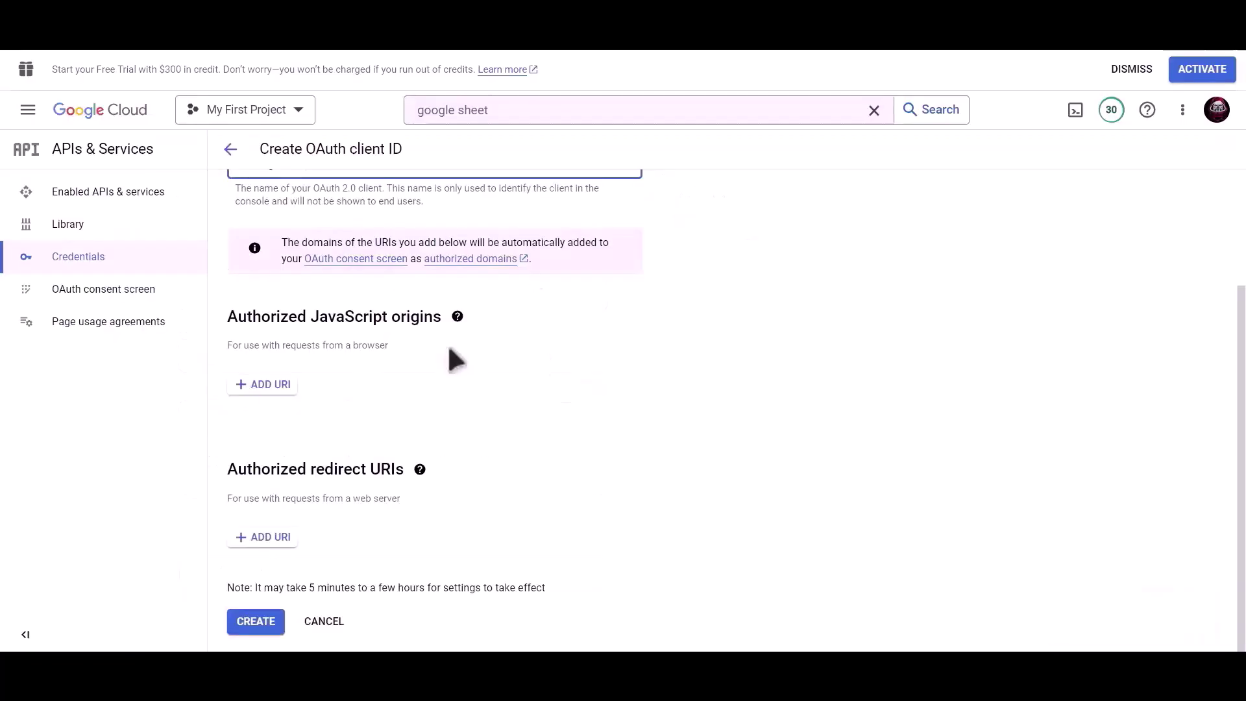
Step: Add the copied redirect URI under Authorized redirect URIs and create the OAuth client
click(266, 539)
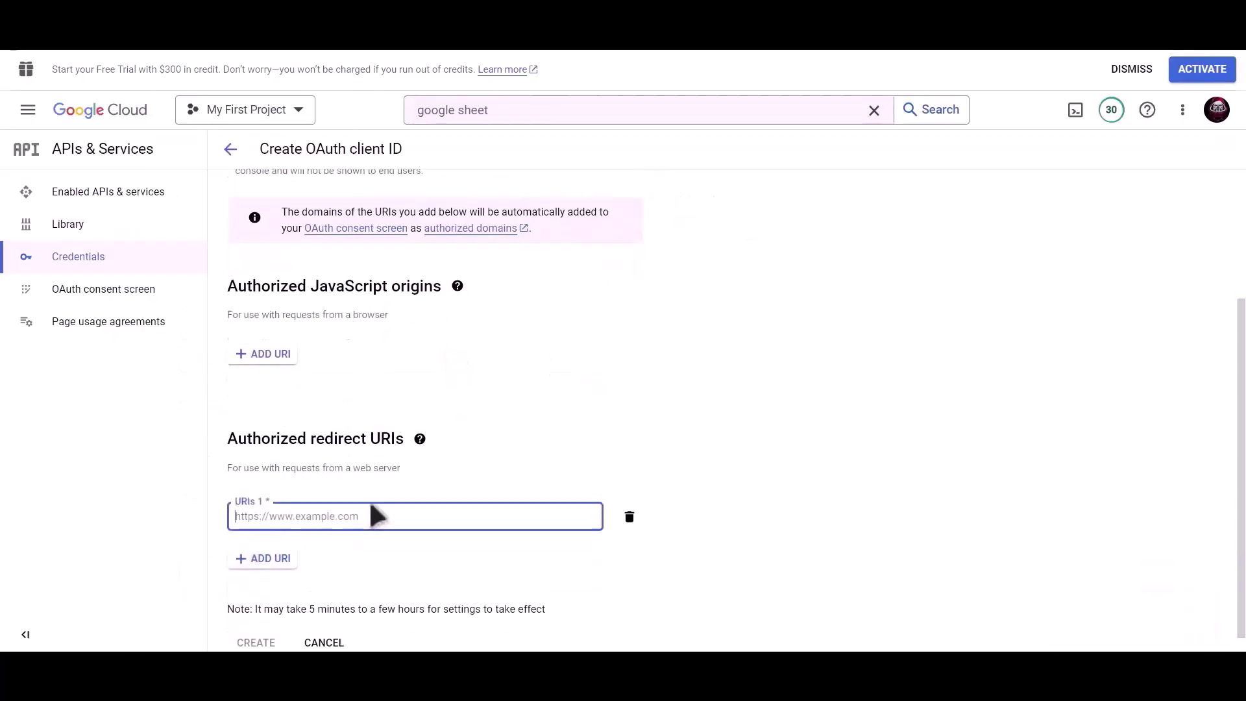
key(ctrl+v)
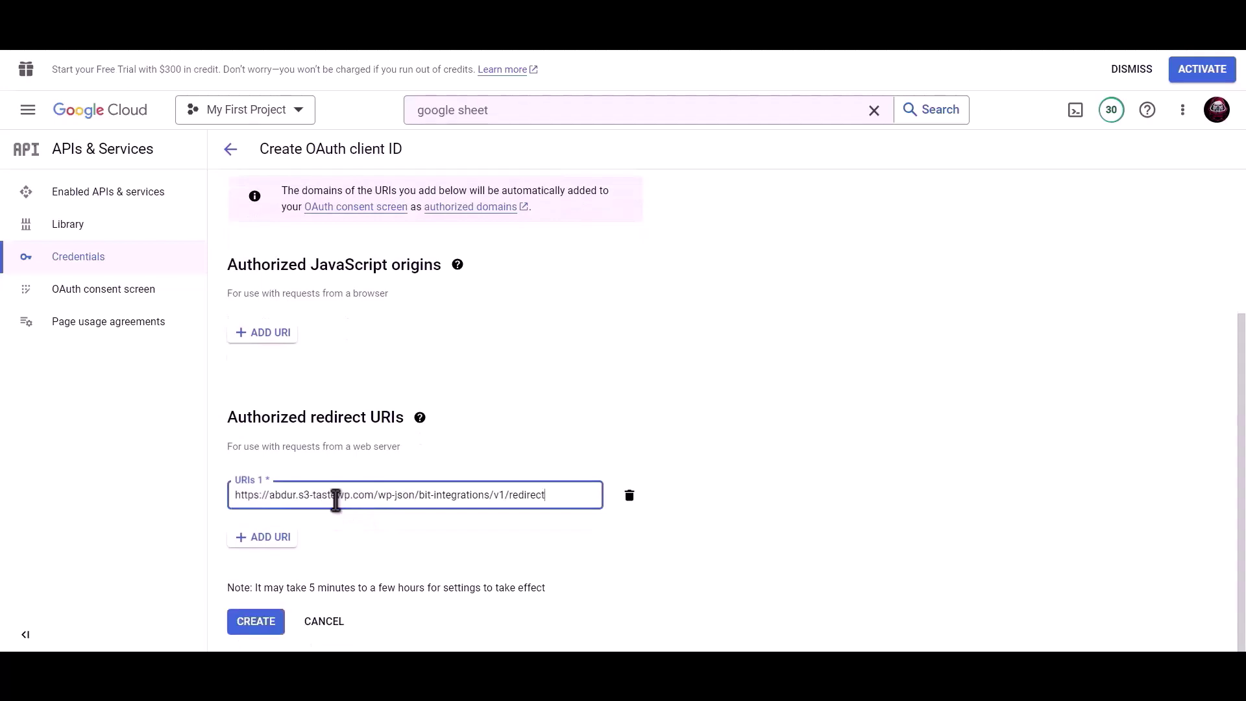
click(257, 627)
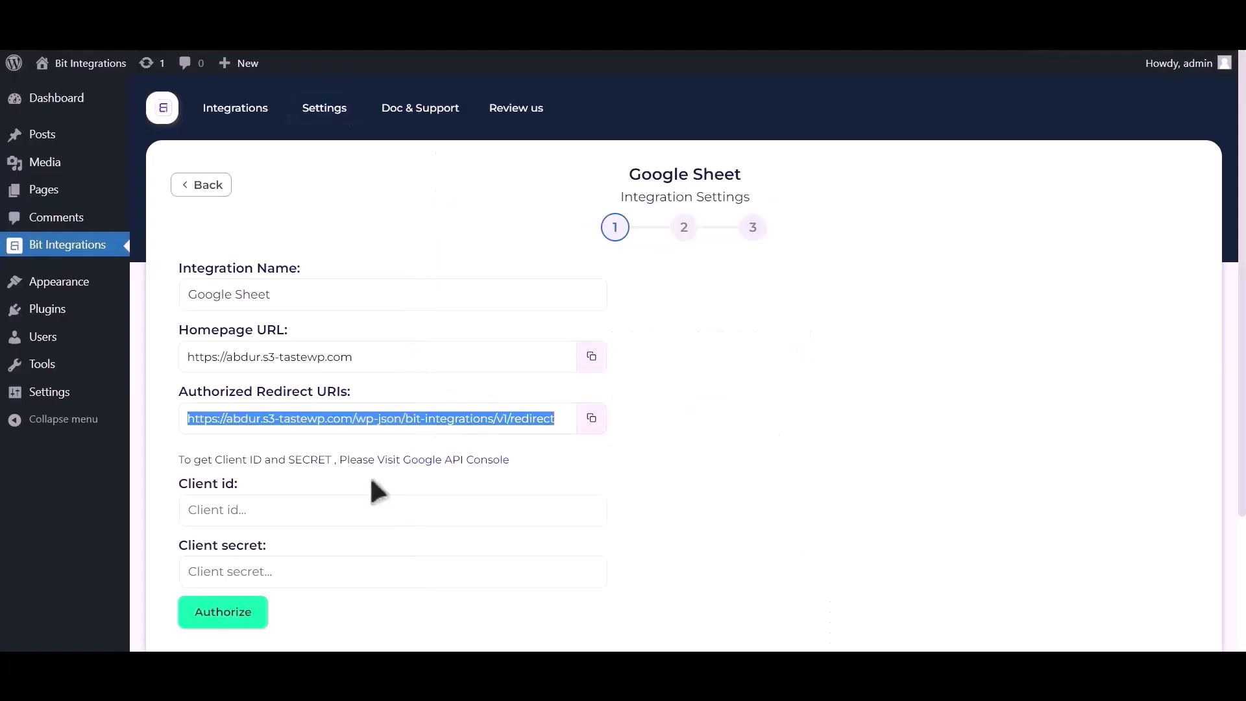
Step: Paste the client ID into the plugin's Client id field and copy the client secret
click(306, 506)
key(ctrl+v)
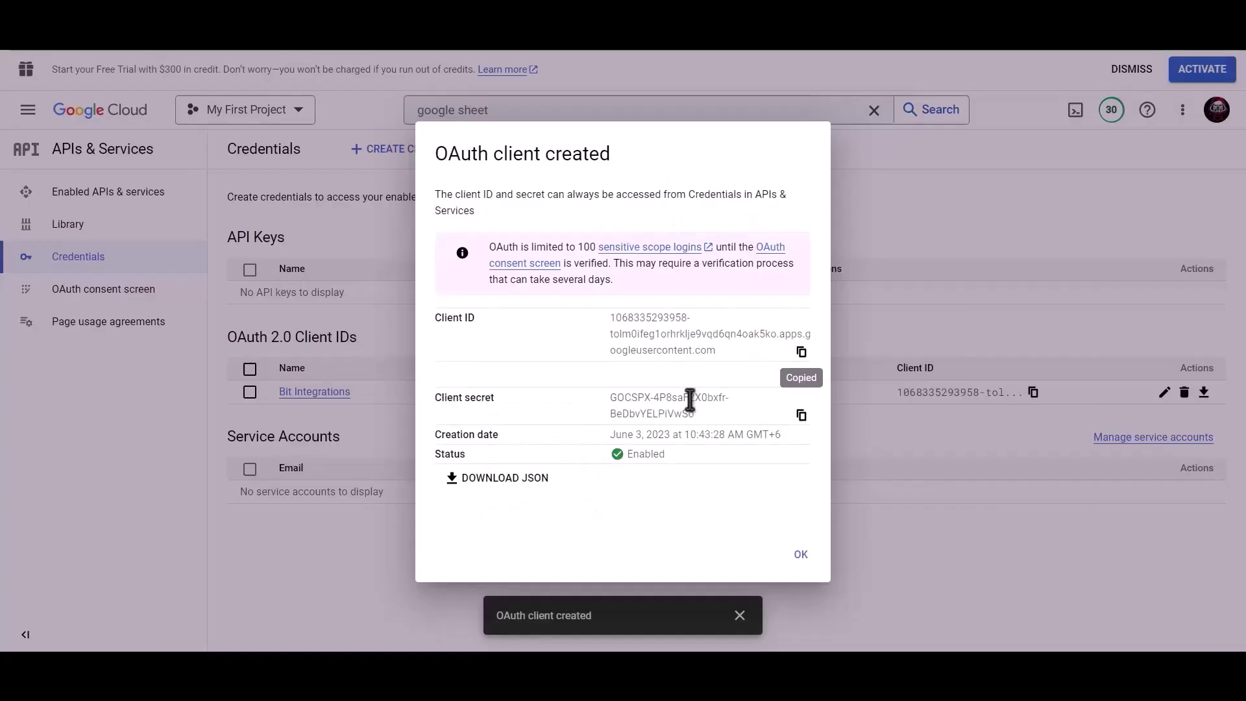
click(801, 417)
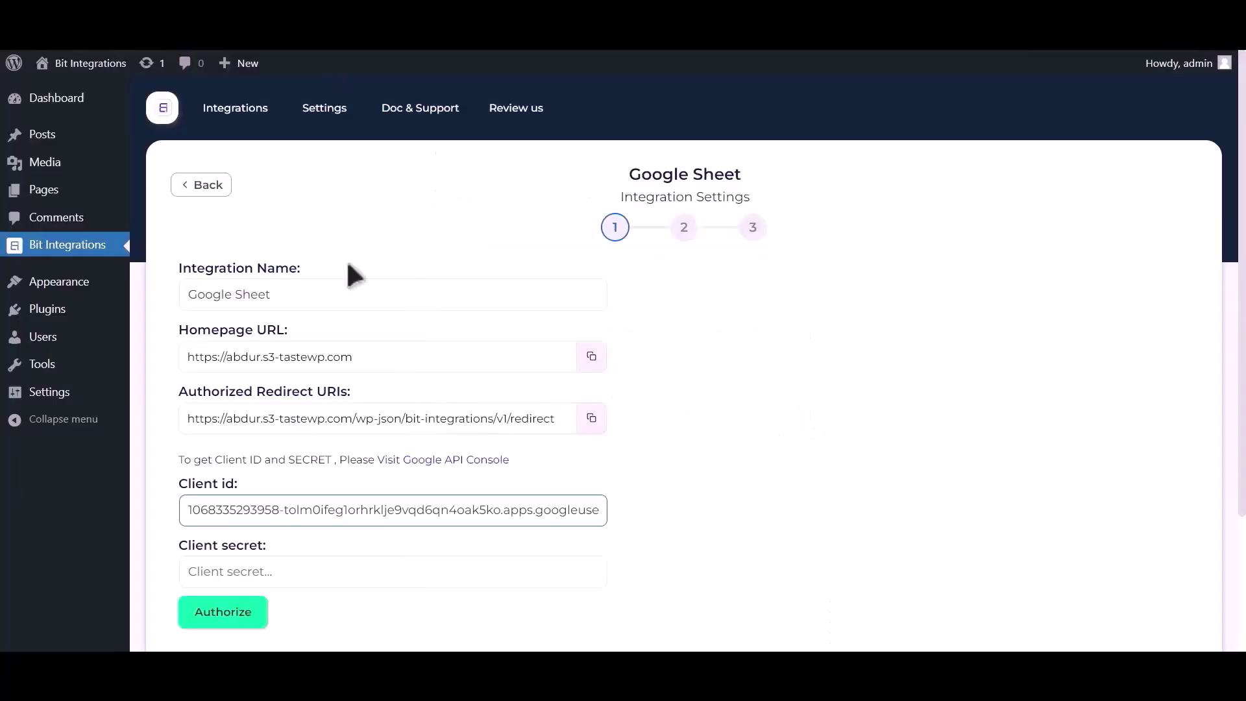
Step: Paste the client secret into the Client secret field and launch Google authorization
click(279, 568)
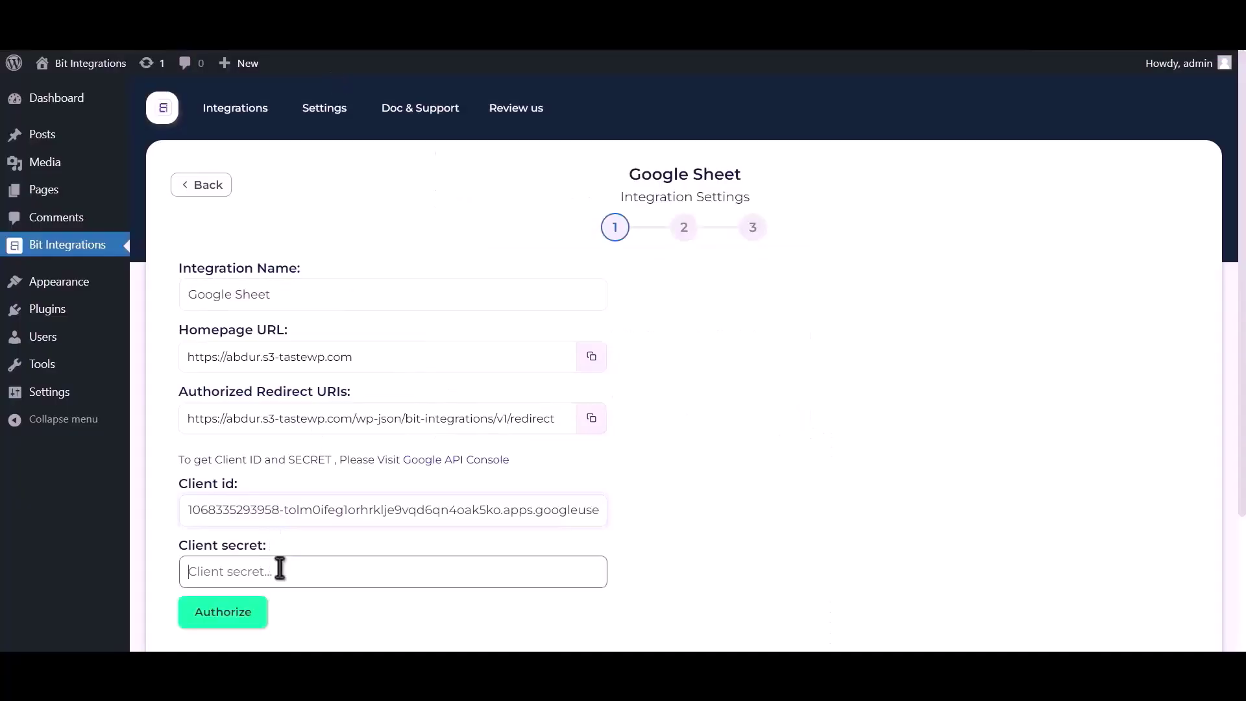
key(ctrl+v)
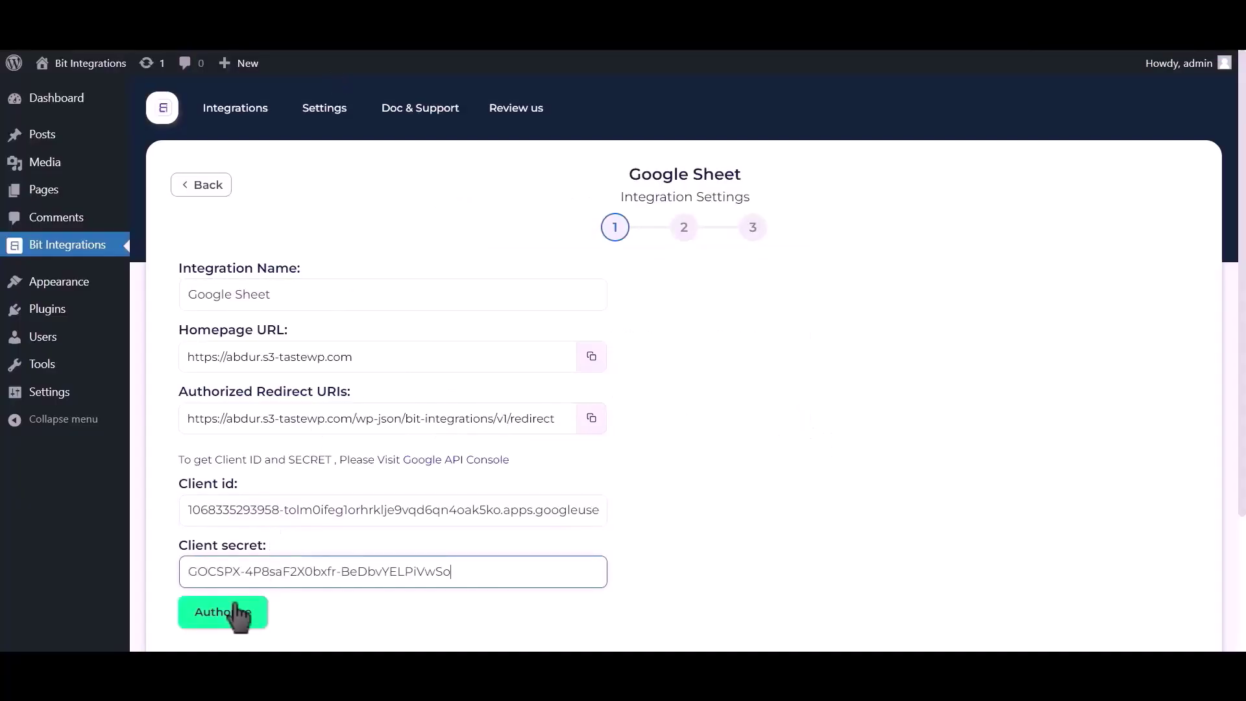
click(228, 614)
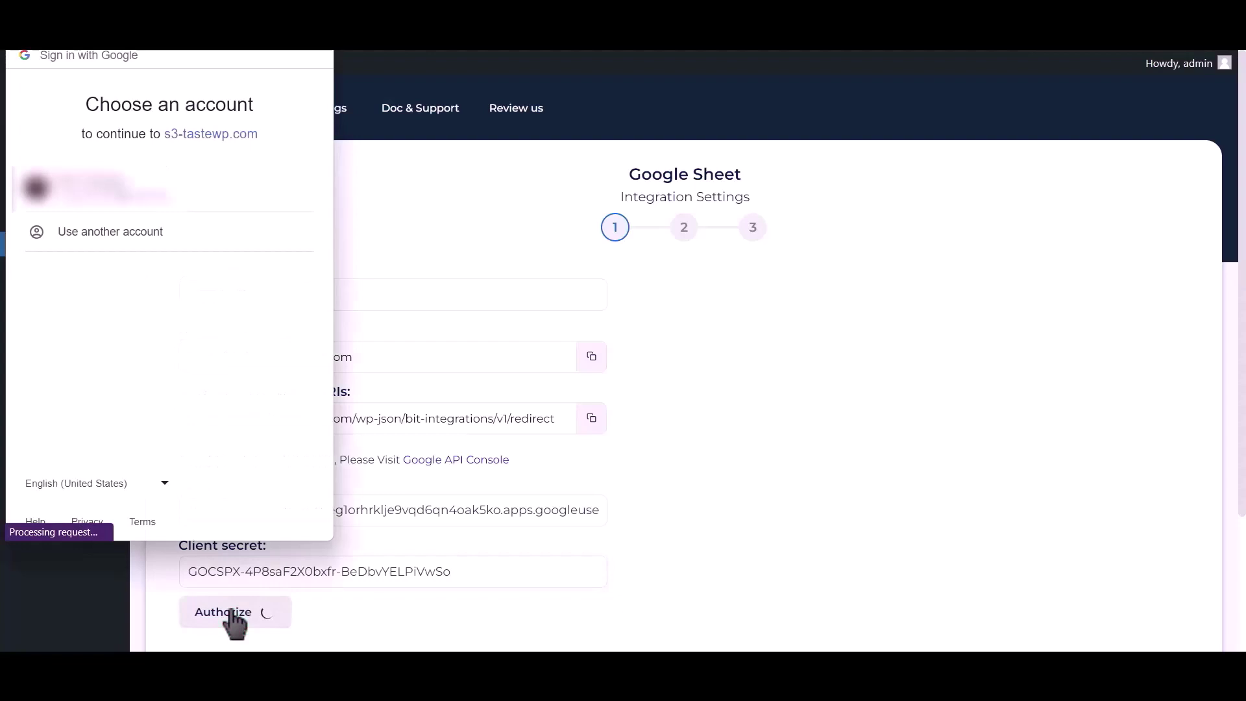
Step: Sign in with the Google account, bypass the unverified-app warning, and grant the site access
click(154, 194)
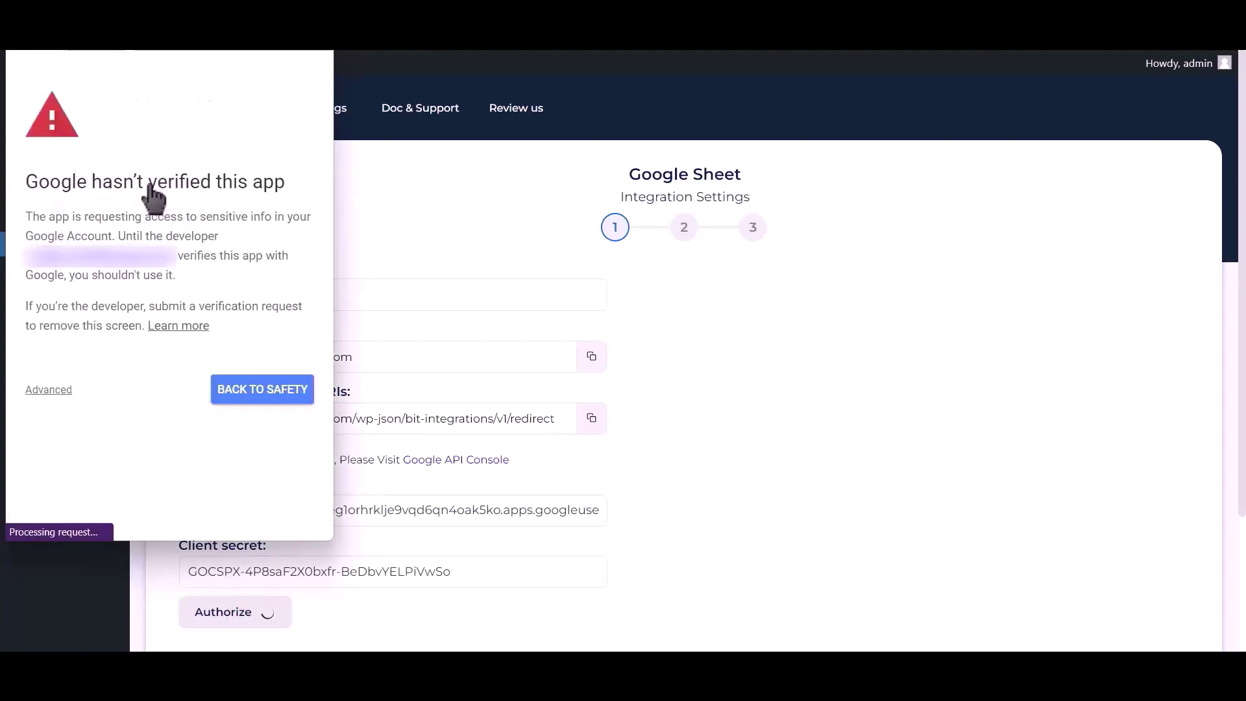
click(49, 390)
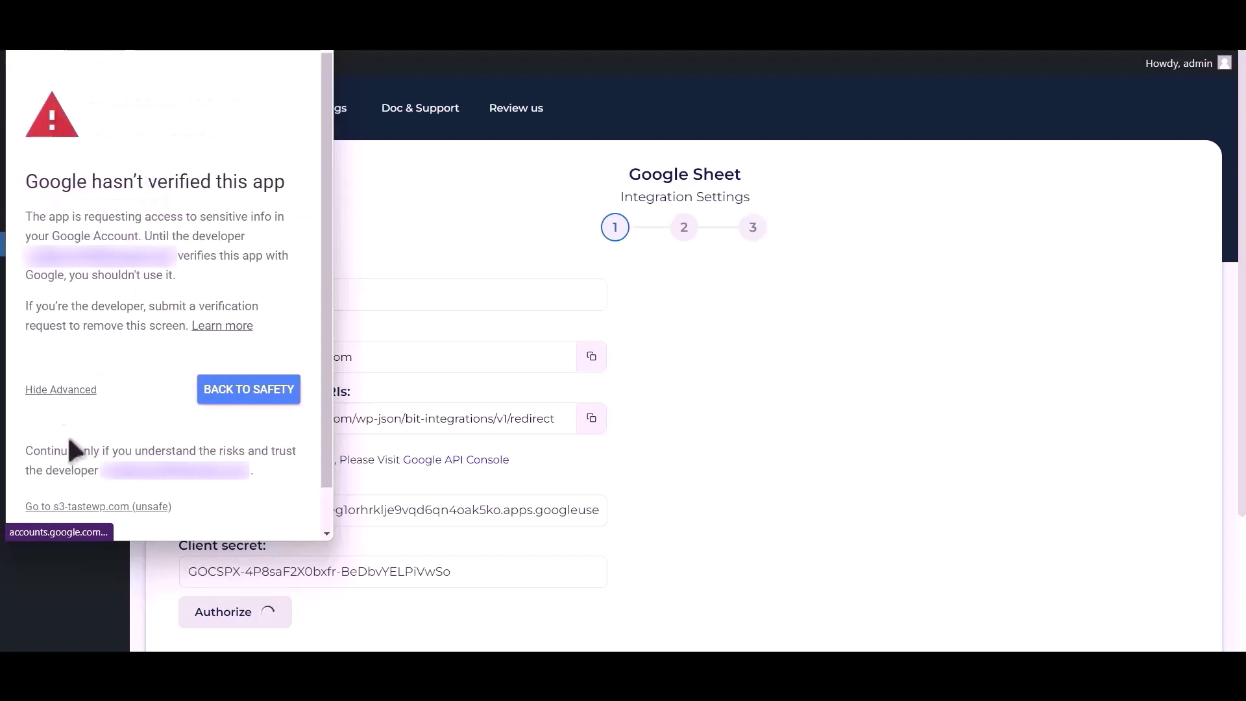
click(95, 508)
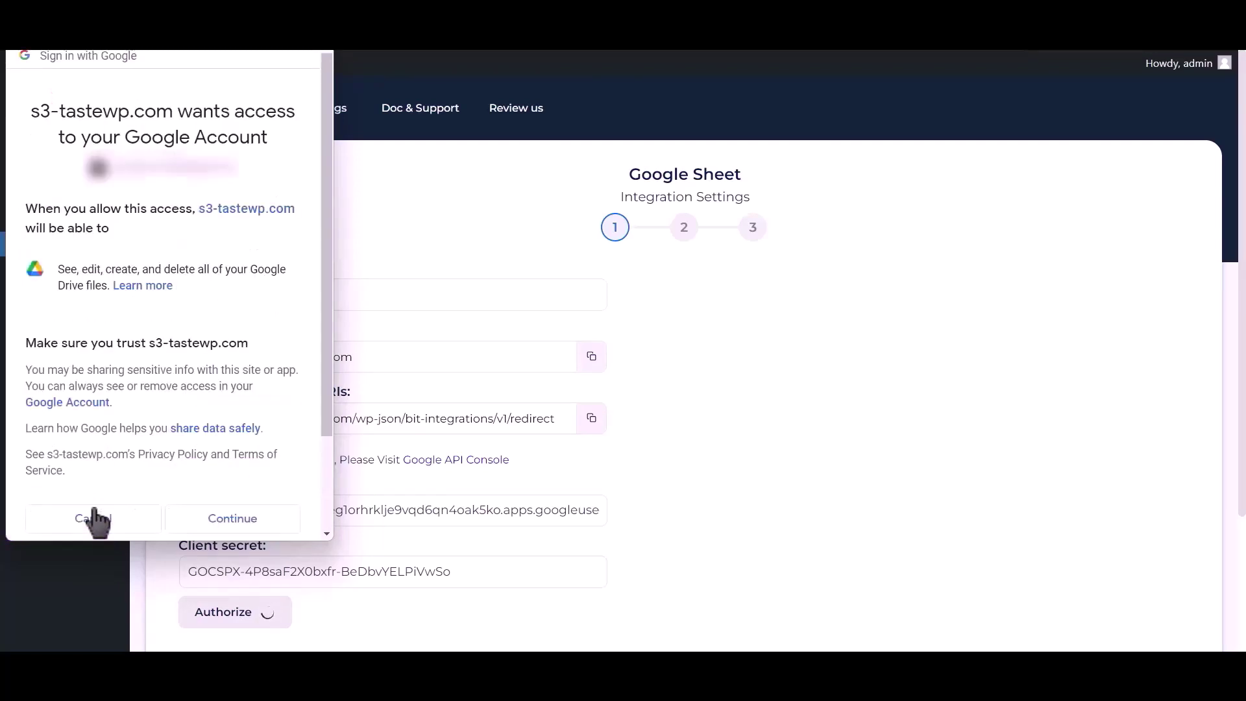
click(233, 519)
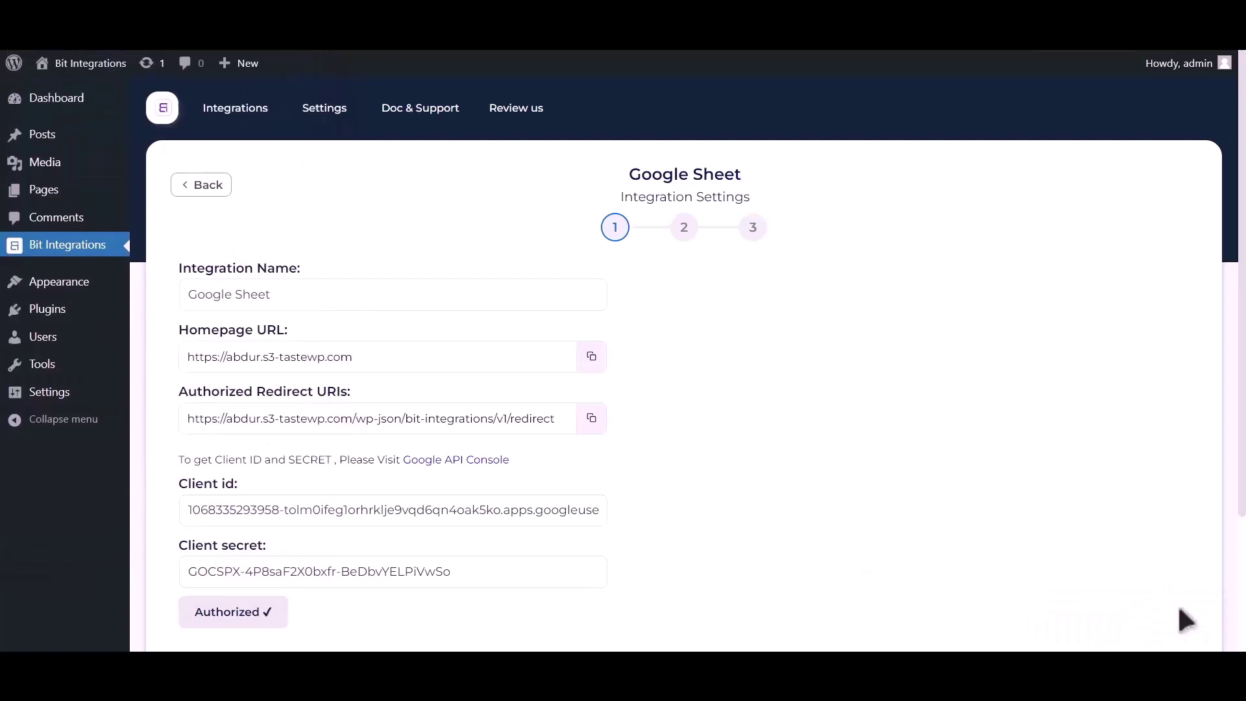
Step: On step 2, select spreadsheet Post_Google_Sheet and worksheet Sheet1, keeping header row A1
scroll(895, 465, down, 3)
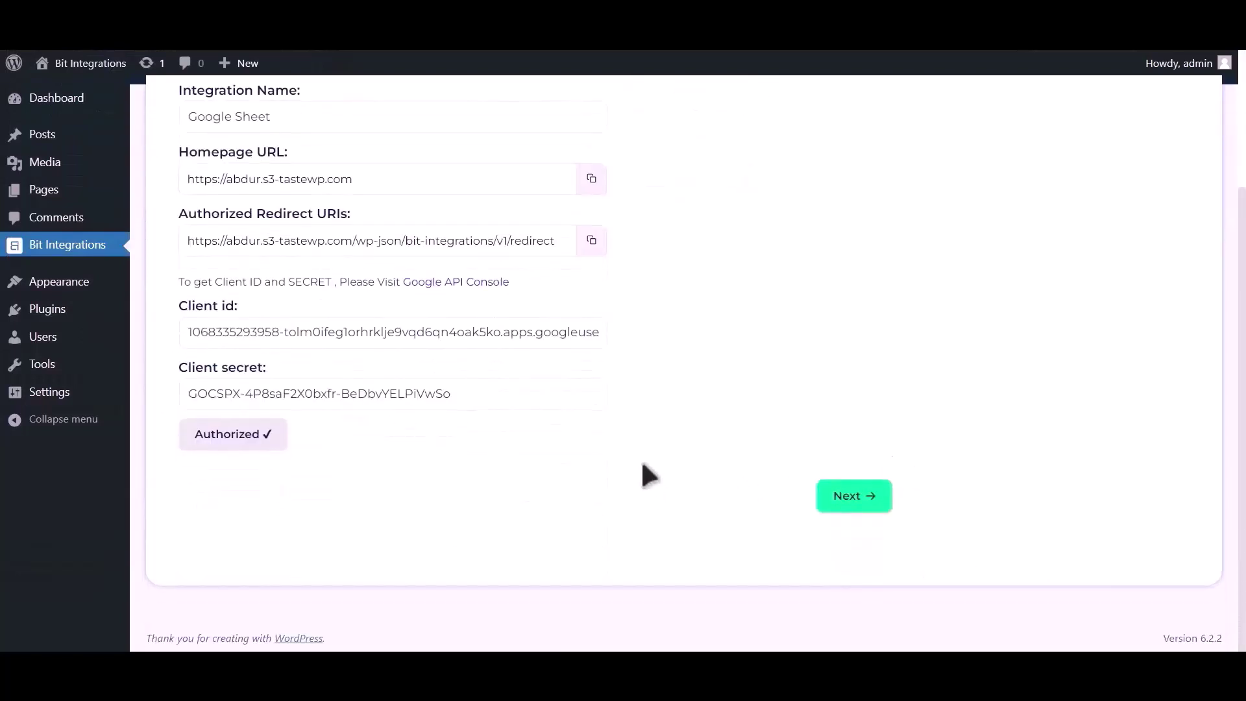
click(859, 496)
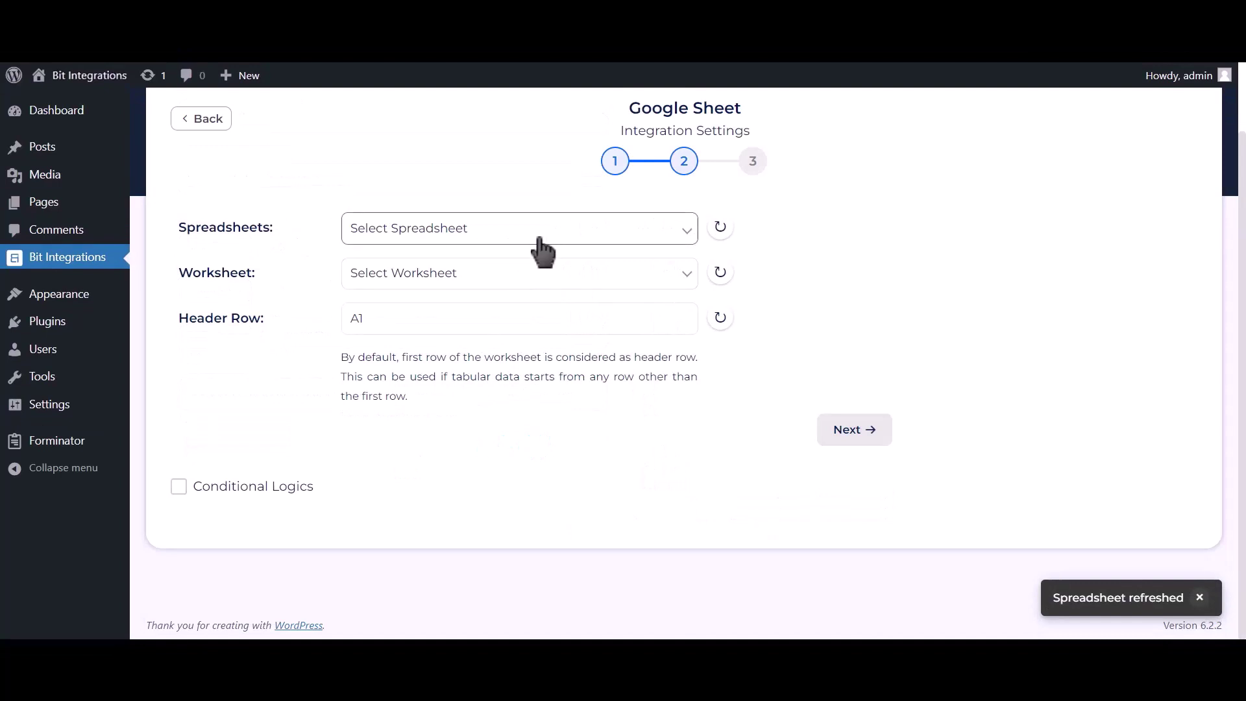
click(582, 237)
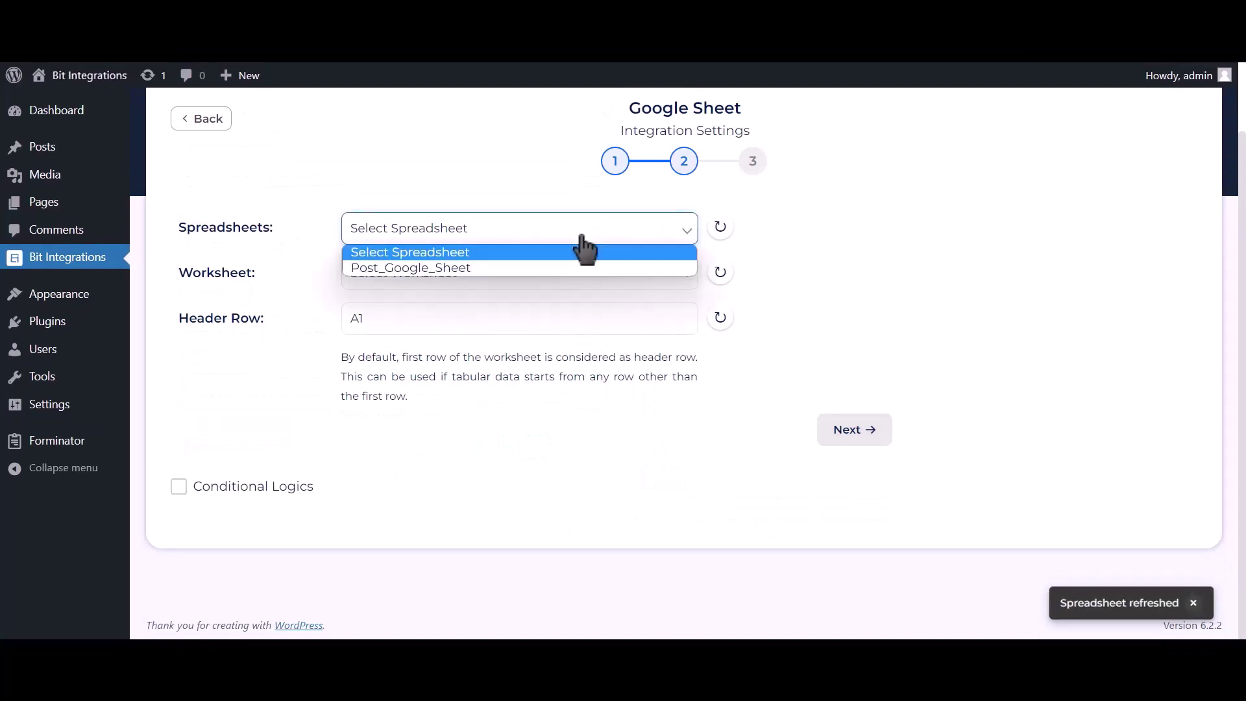
click(549, 269)
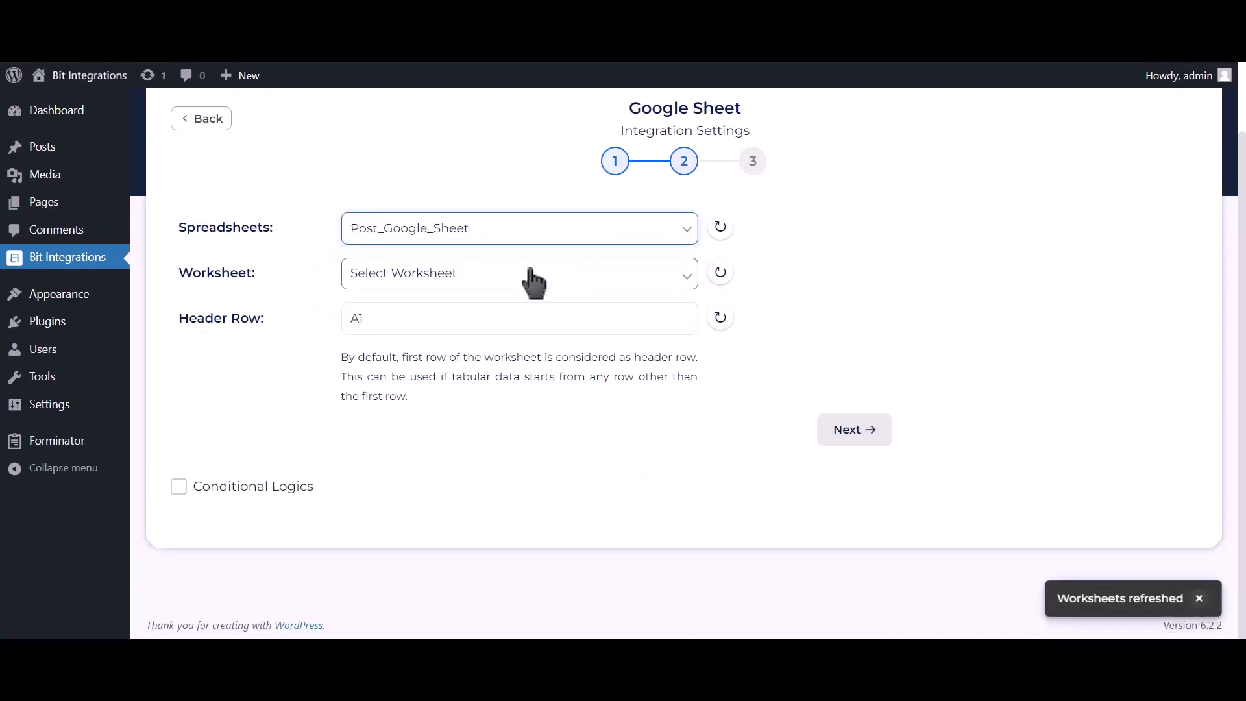
click(533, 282)
click(435, 311)
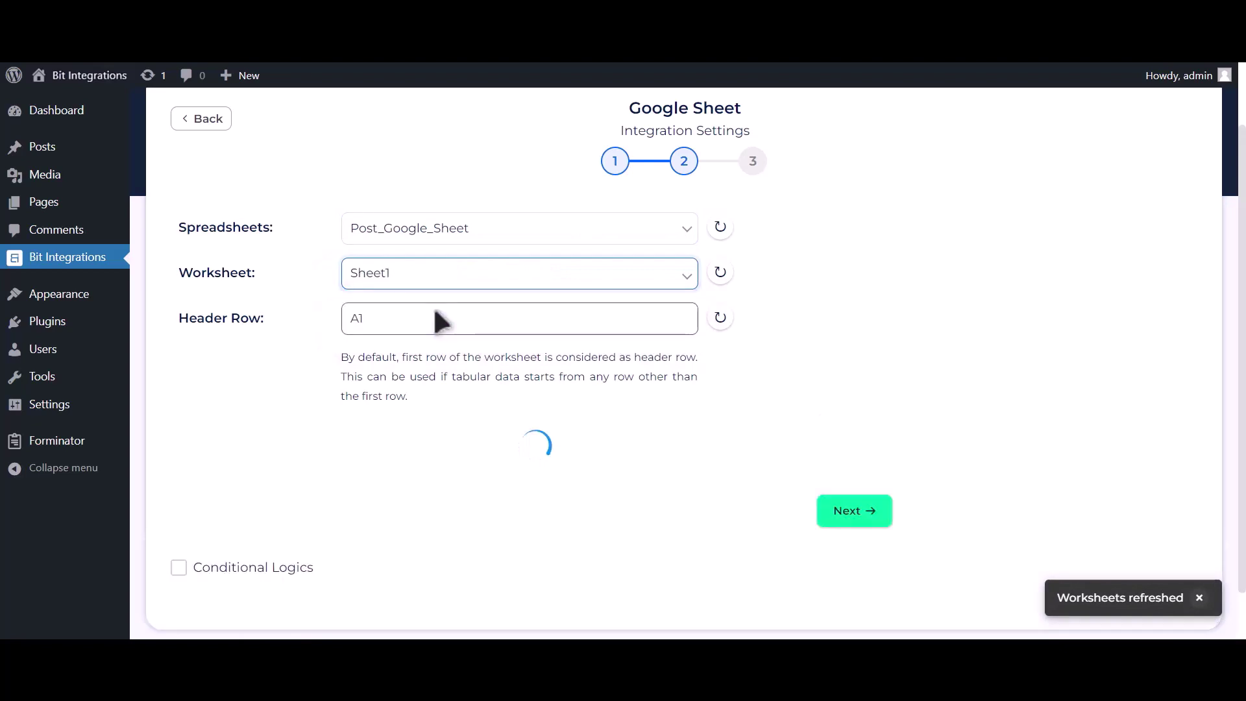
Step: Confirm header row A1 and map the form field Name-1 to the Name column
click(438, 314)
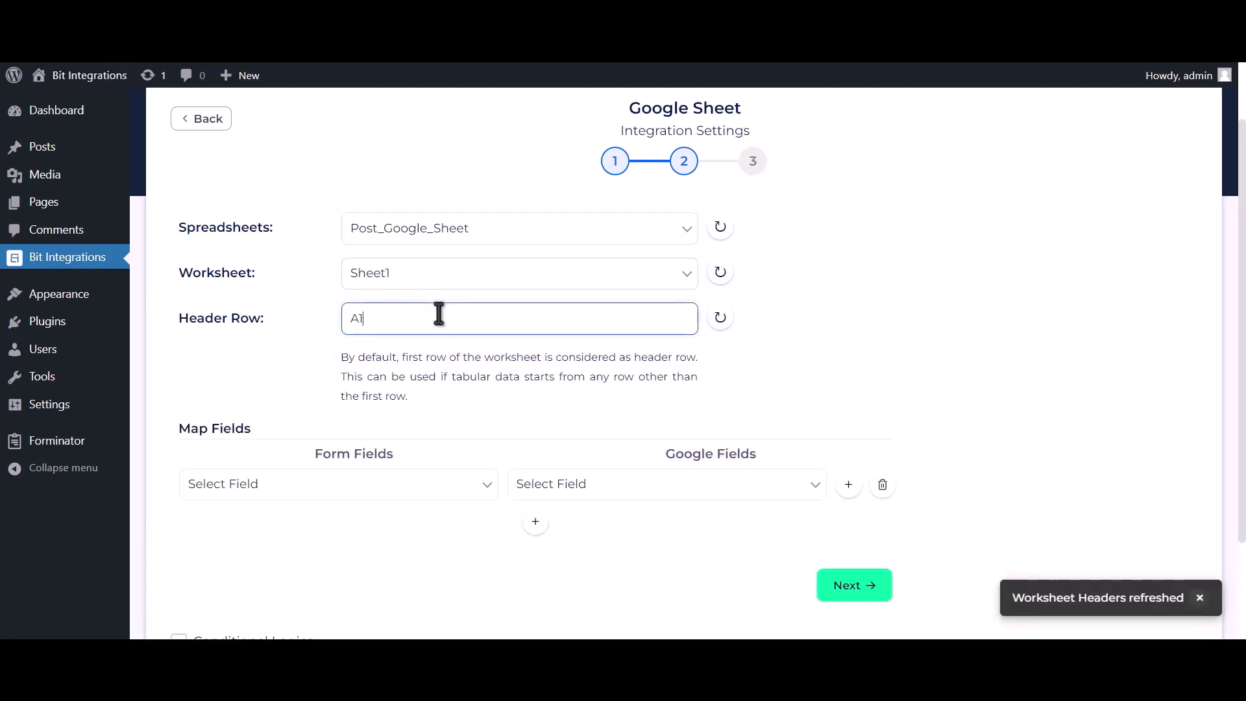
scroll(461, 368, down, 2)
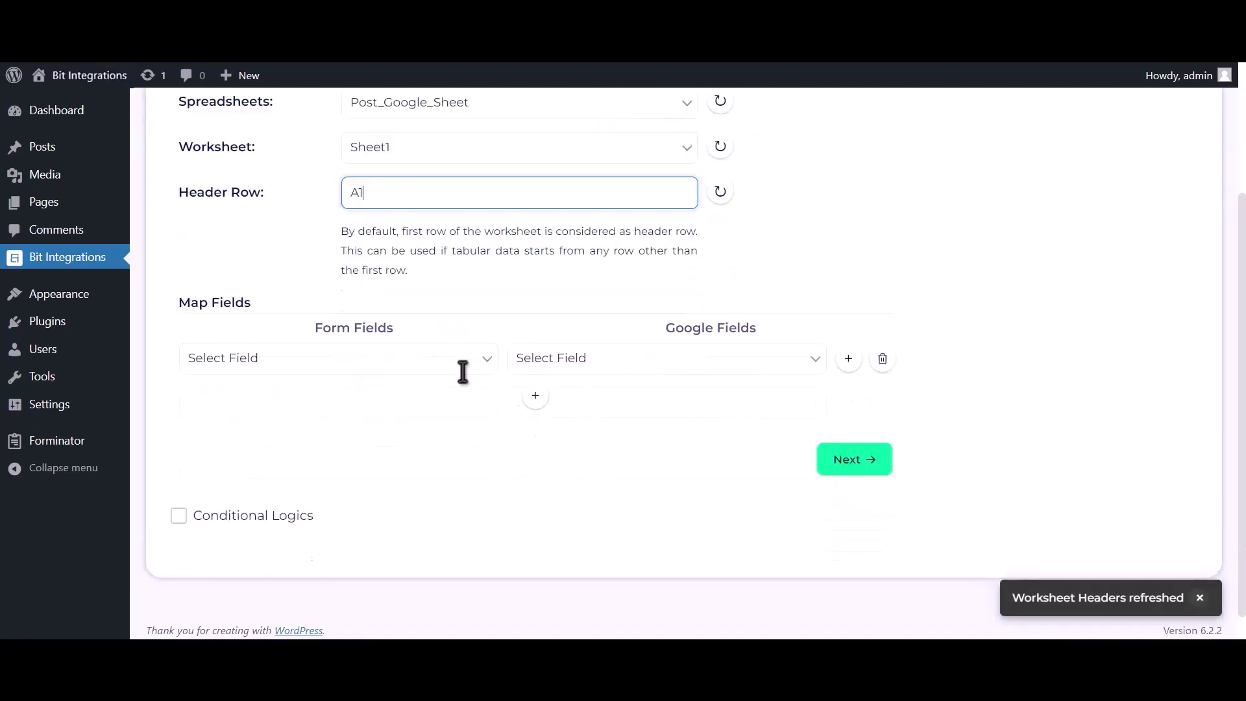
click(550, 363)
click(546, 392)
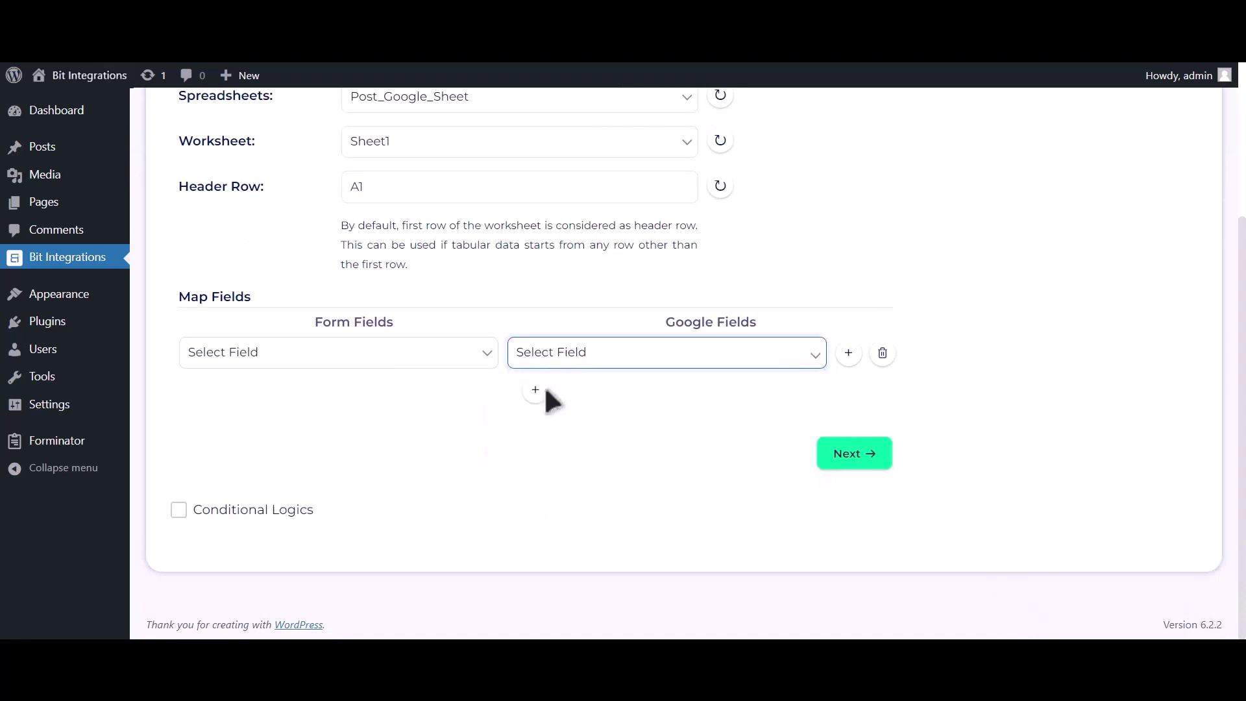
click(458, 367)
click(362, 407)
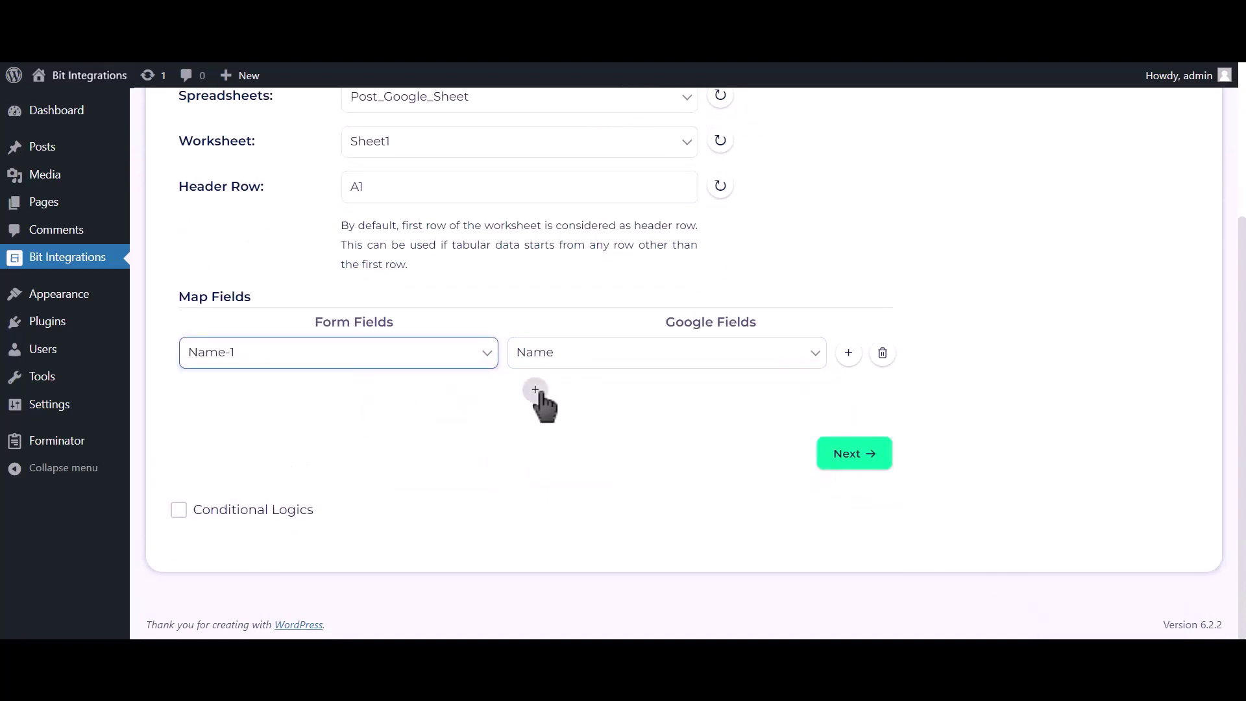
Step: Add a second mapping row pairing Email Address-1 with the Email Address column
click(535, 390)
click(566, 403)
click(558, 446)
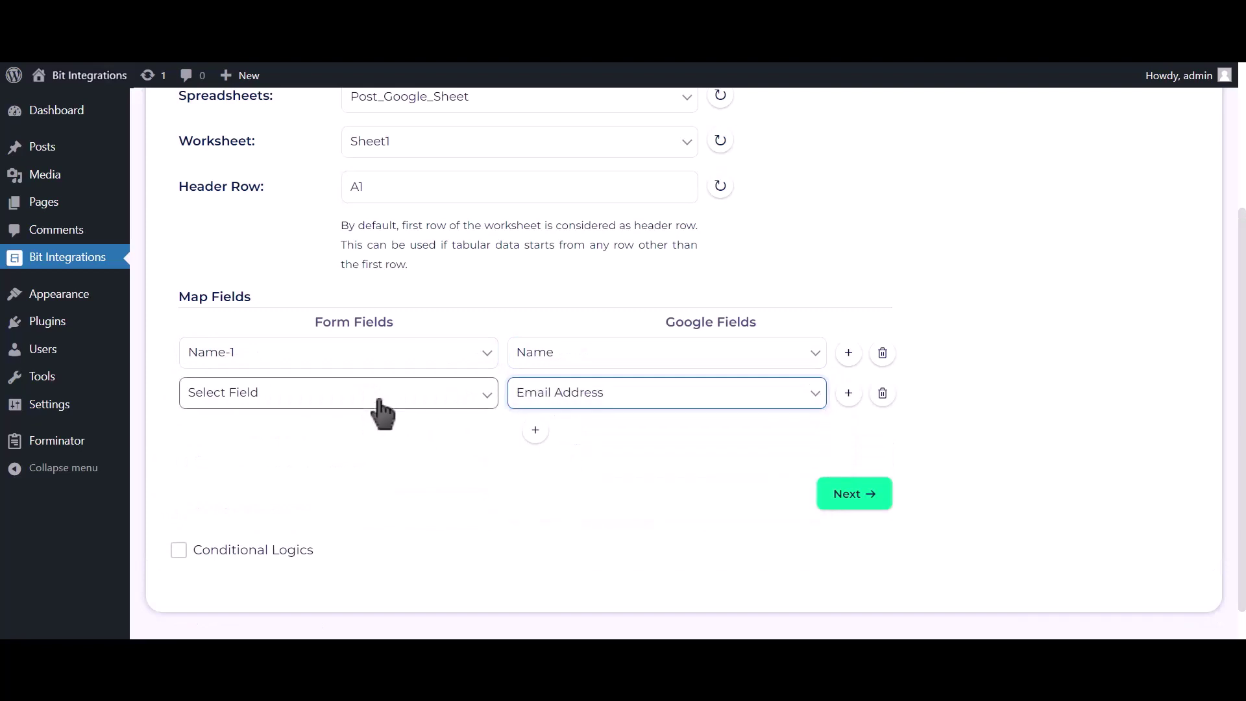
click(381, 406)
click(337, 463)
Step: Add a third row pairing Phone Number-1 with Phone Number, and switch on Conditional Logics
click(535, 430)
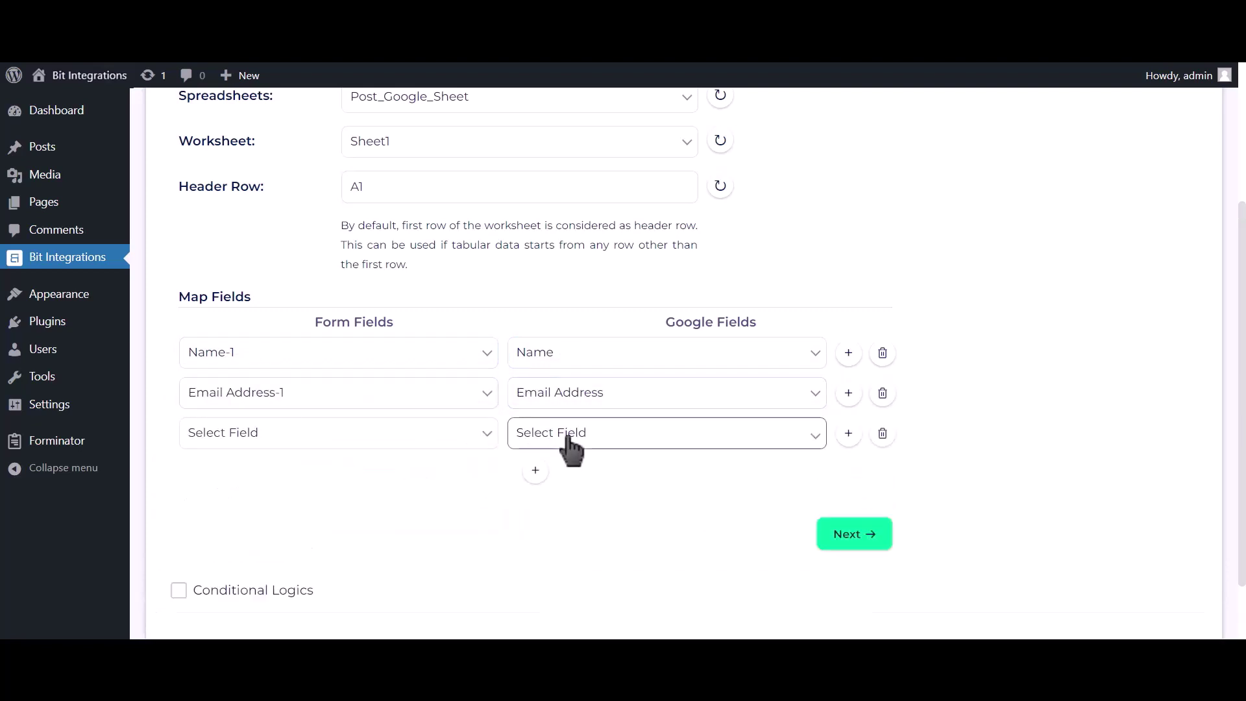
click(571, 436)
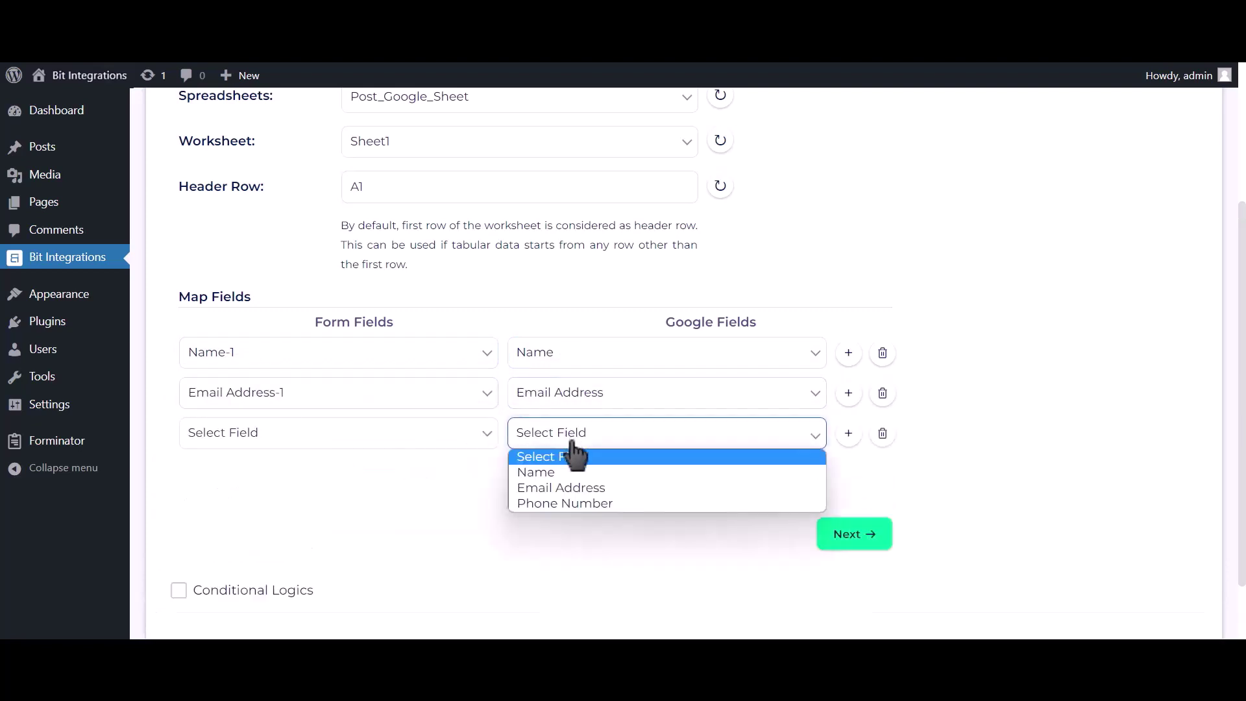
click(574, 501)
click(454, 436)
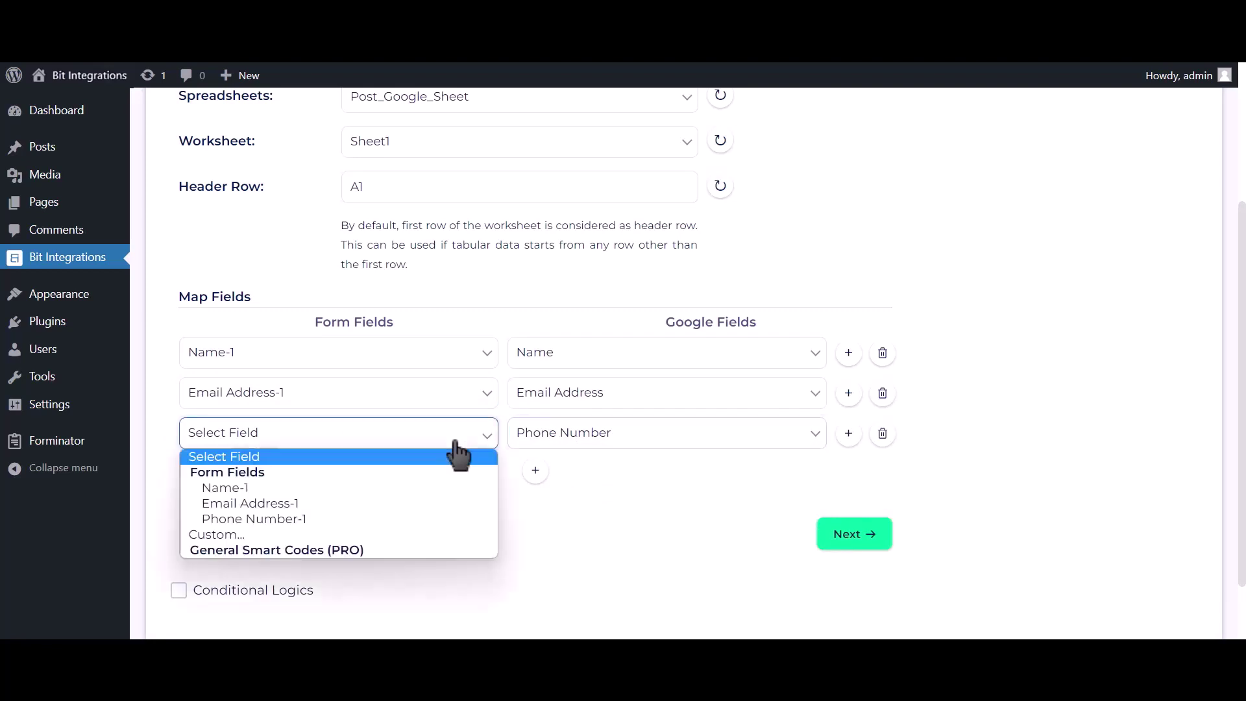
click(400, 519)
scroll(370, 506, down, 2)
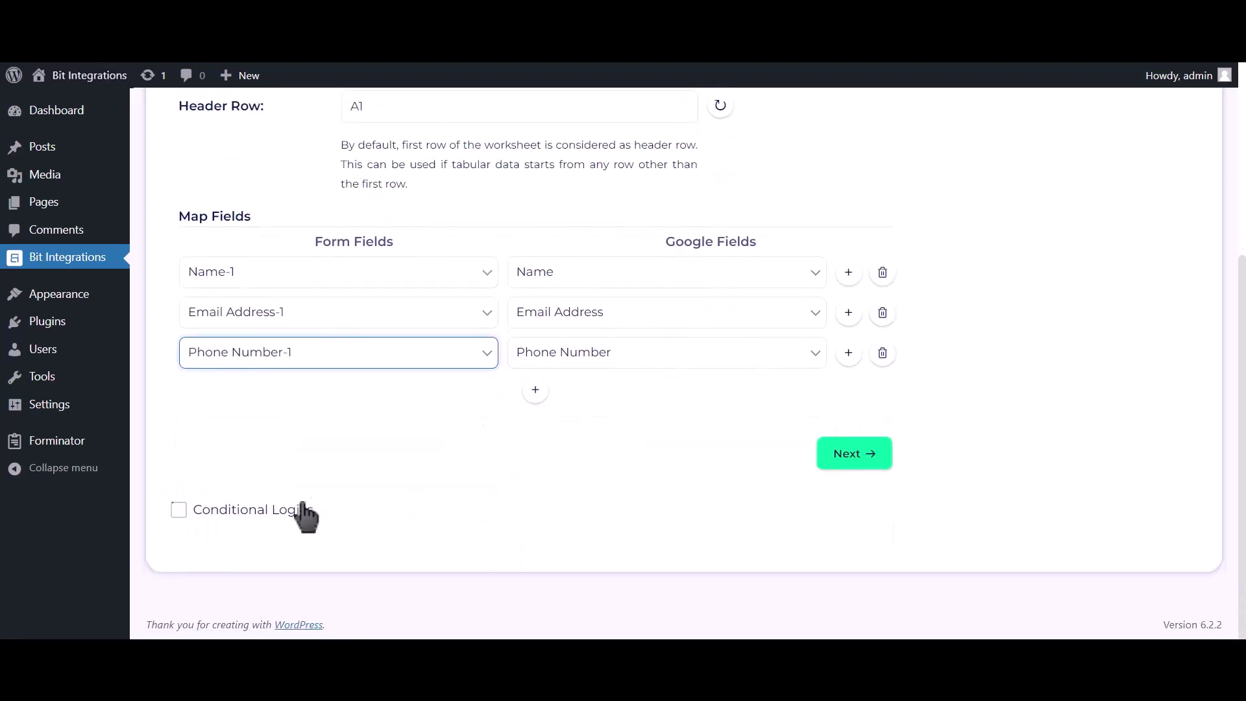
click(272, 510)
scroll(294, 489, down, 2)
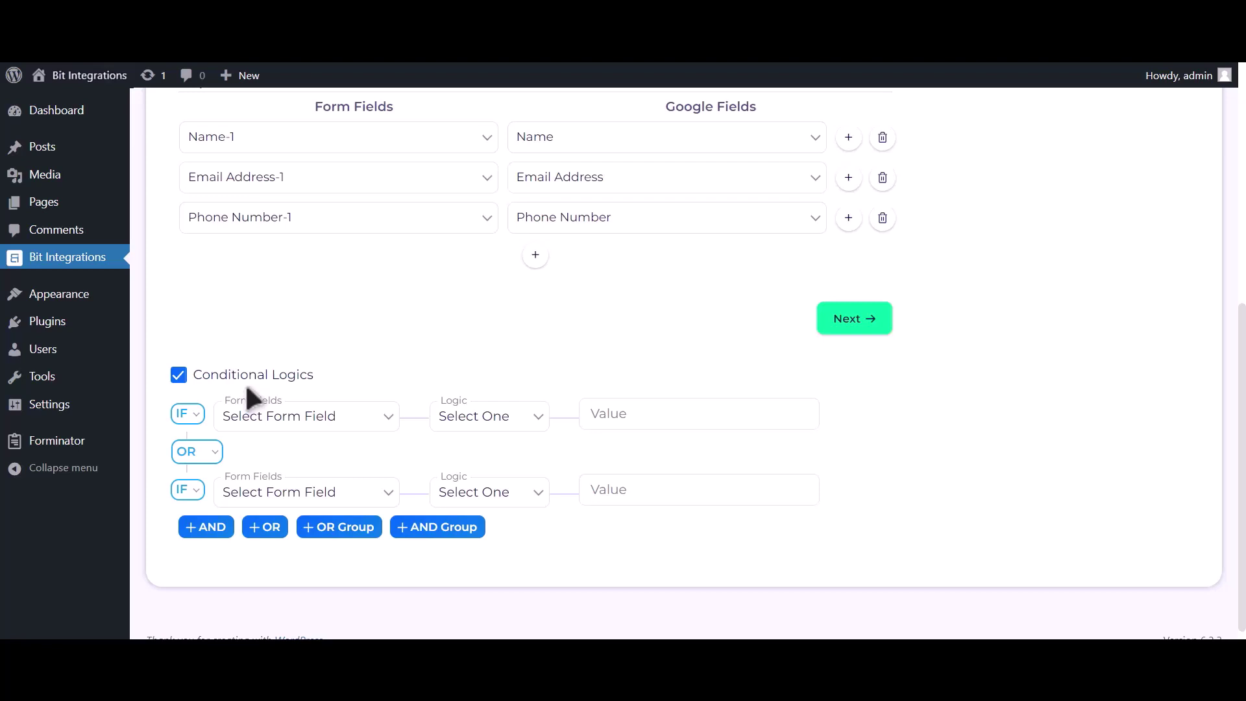
Step: Switch Conditional Logics off and proceed to step 3, which reports Successfully Integrated
click(247, 383)
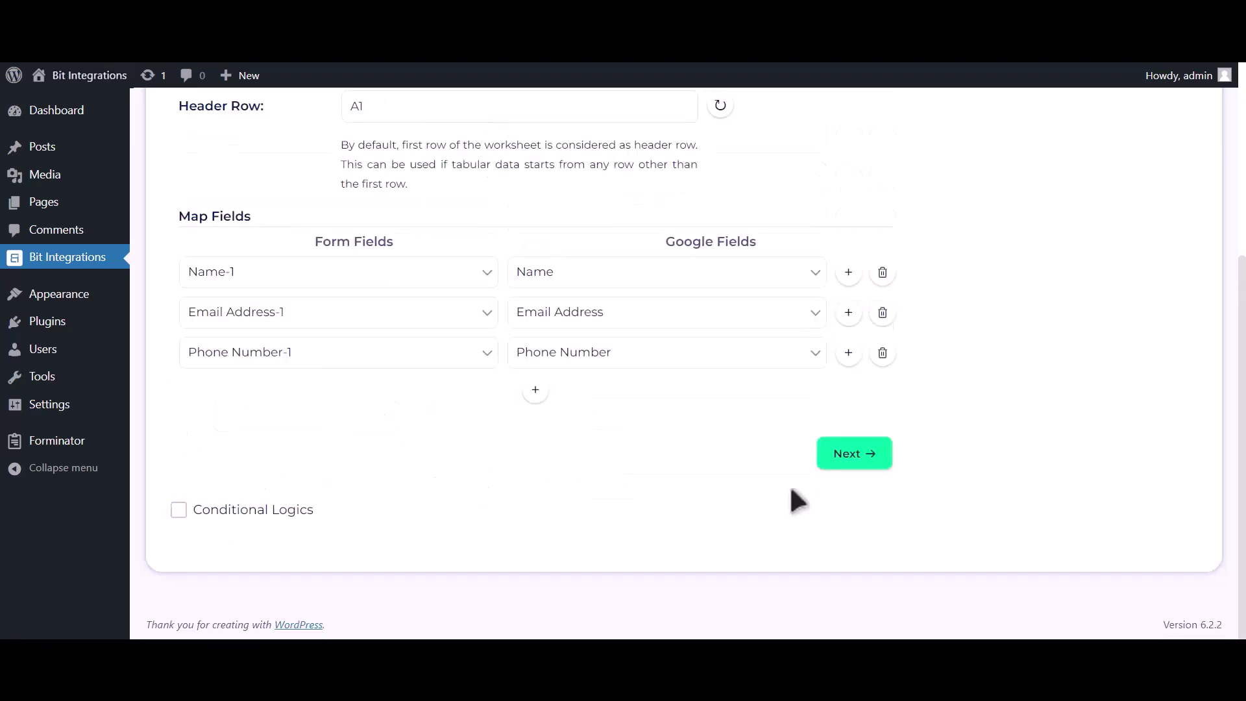
click(855, 462)
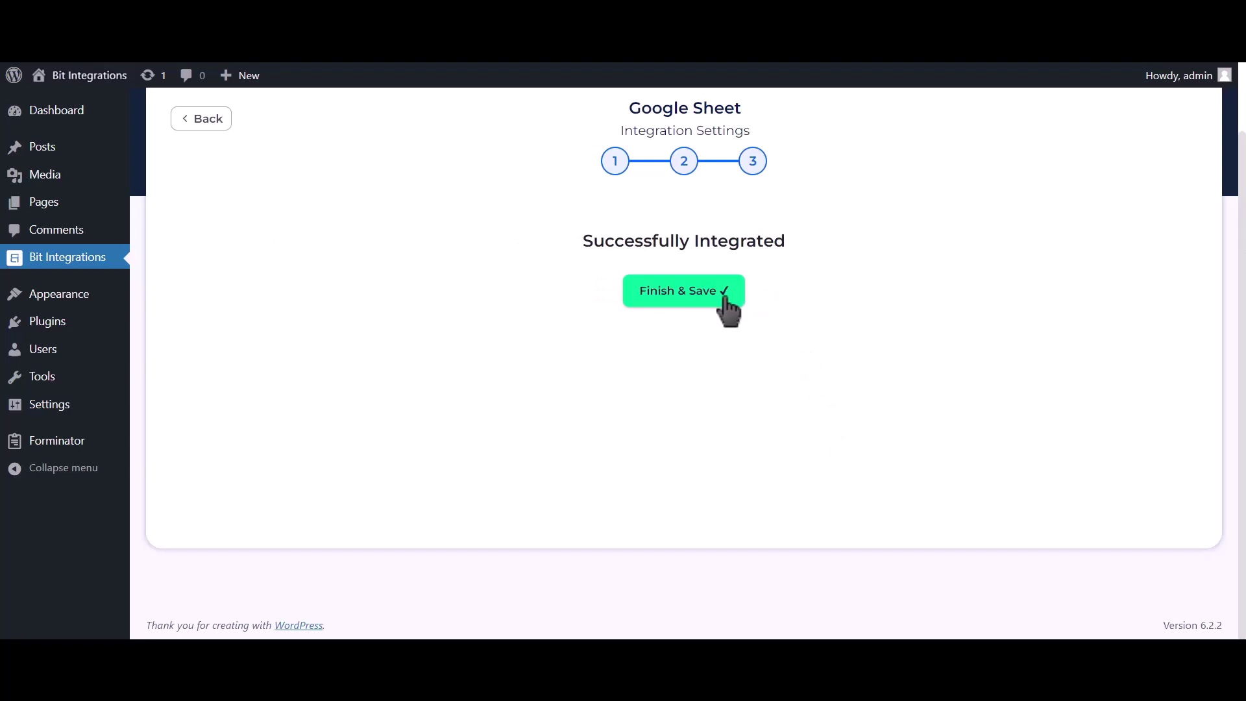
Step: Save the integration, then submit the contact form with name 'Bit Integratio', a support e-mail address and a phone number
click(726, 298)
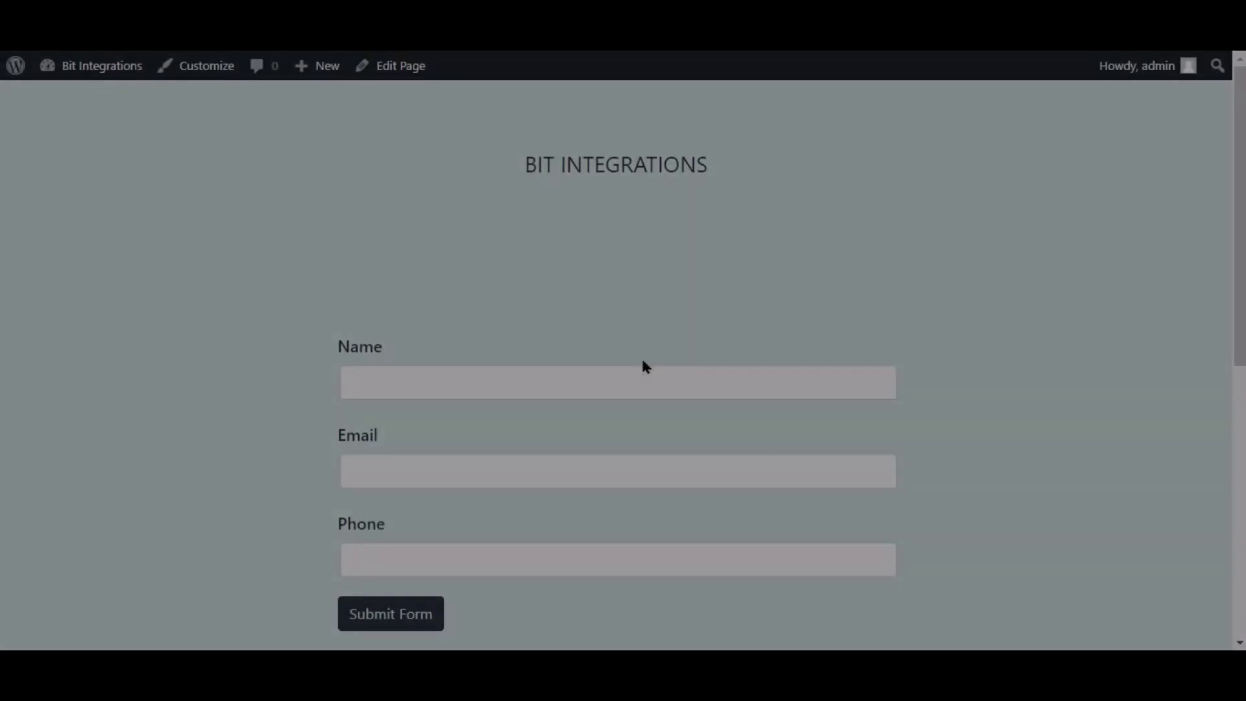
click(638, 373)
text(Bit In)
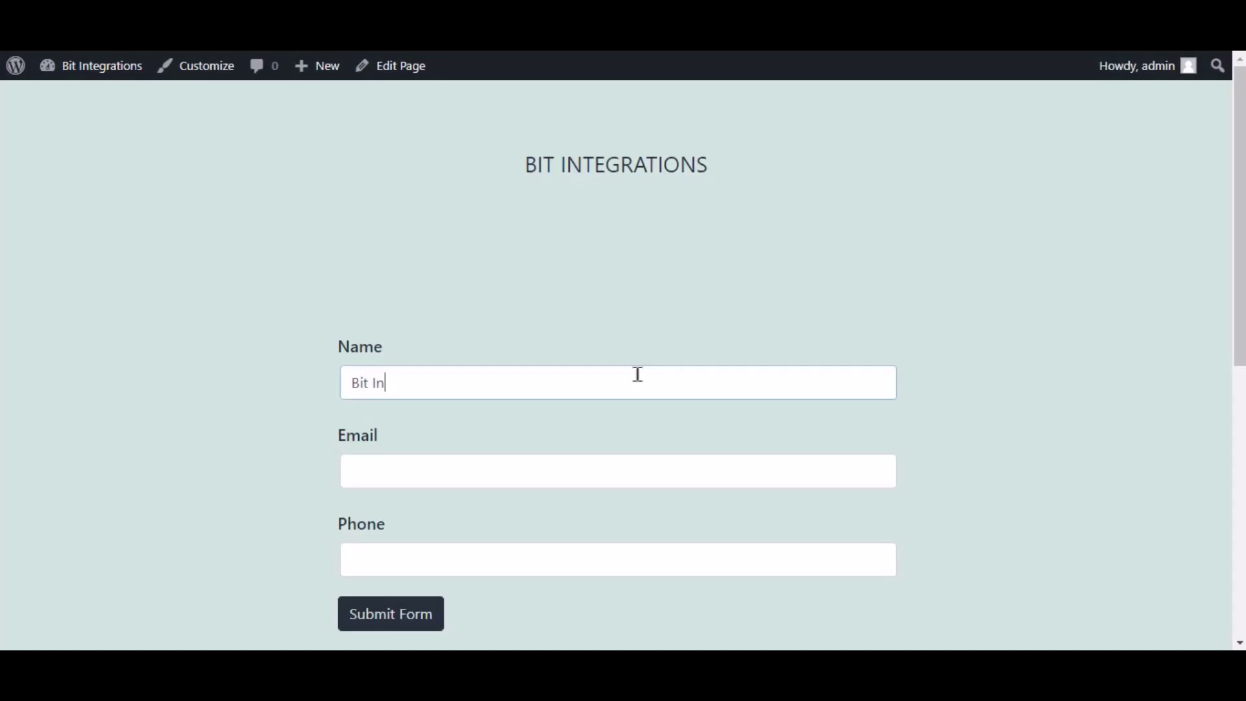
text(tegrations)
key(Tab)
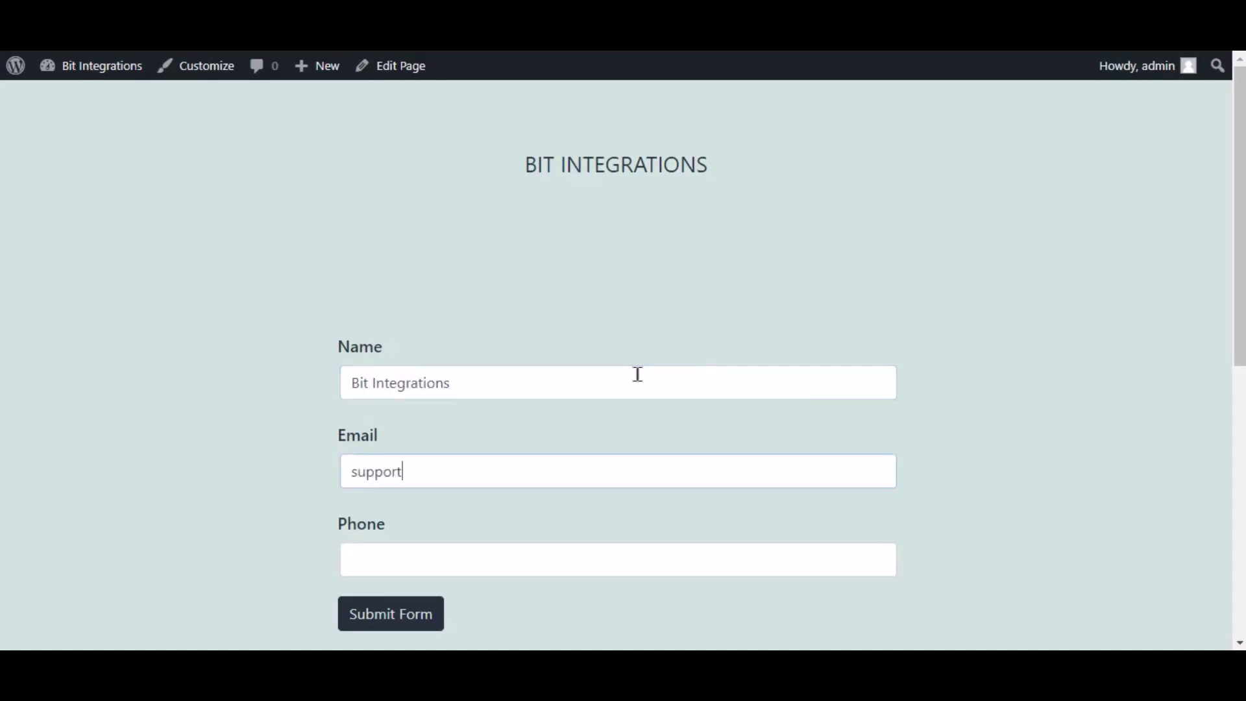
key(Tab)
text(44455566)
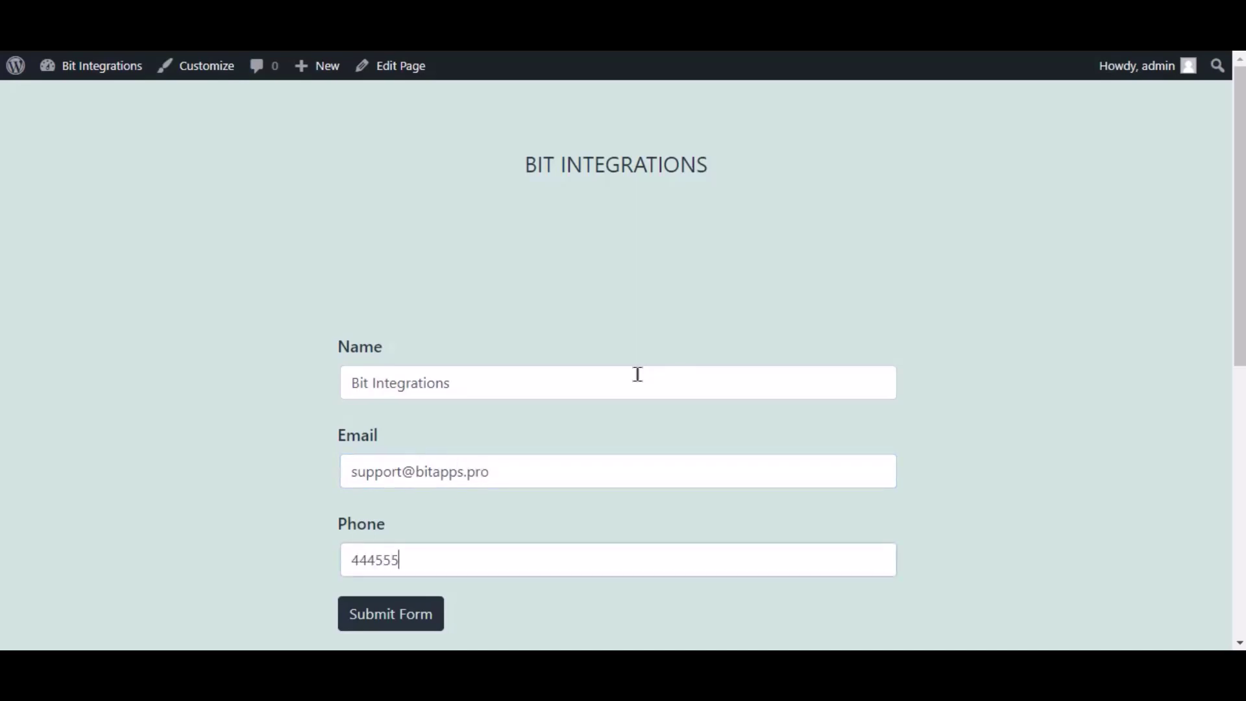
click(434, 618)
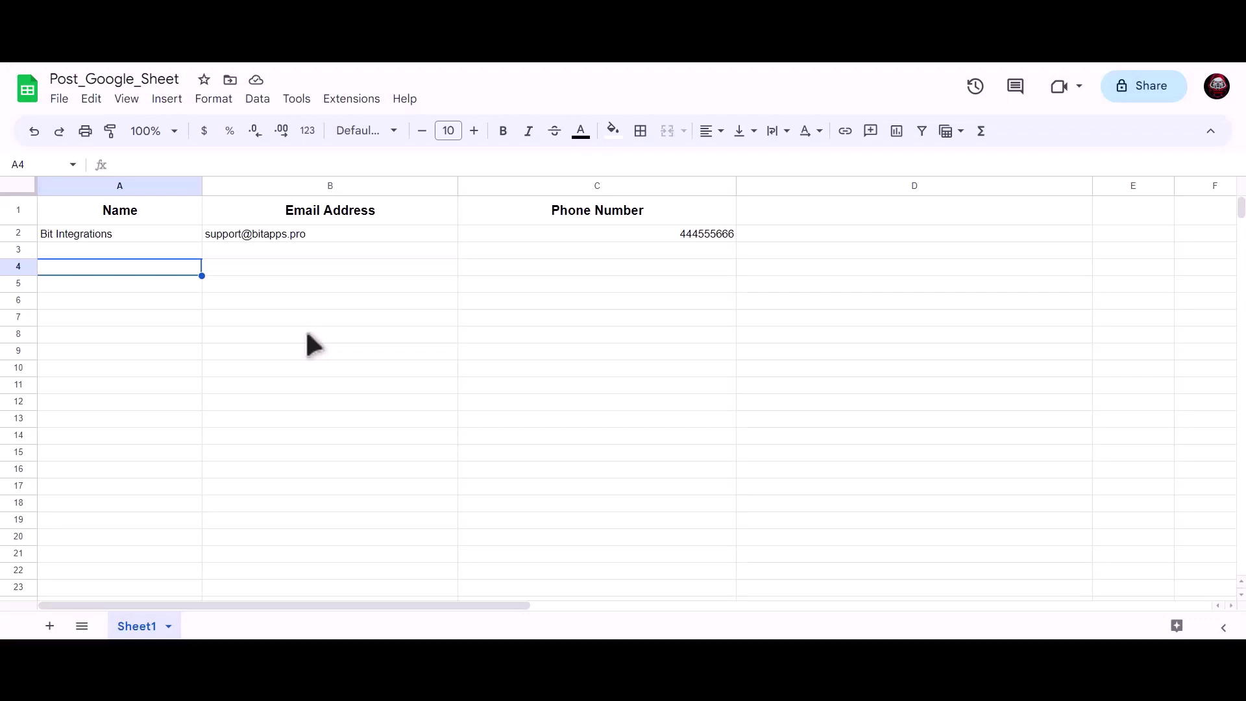
Step: Check cells A2, B2 and C2 of Post_Google_Sheet for the submitted name, e-mail and phone number
click(200, 234)
click(256, 232)
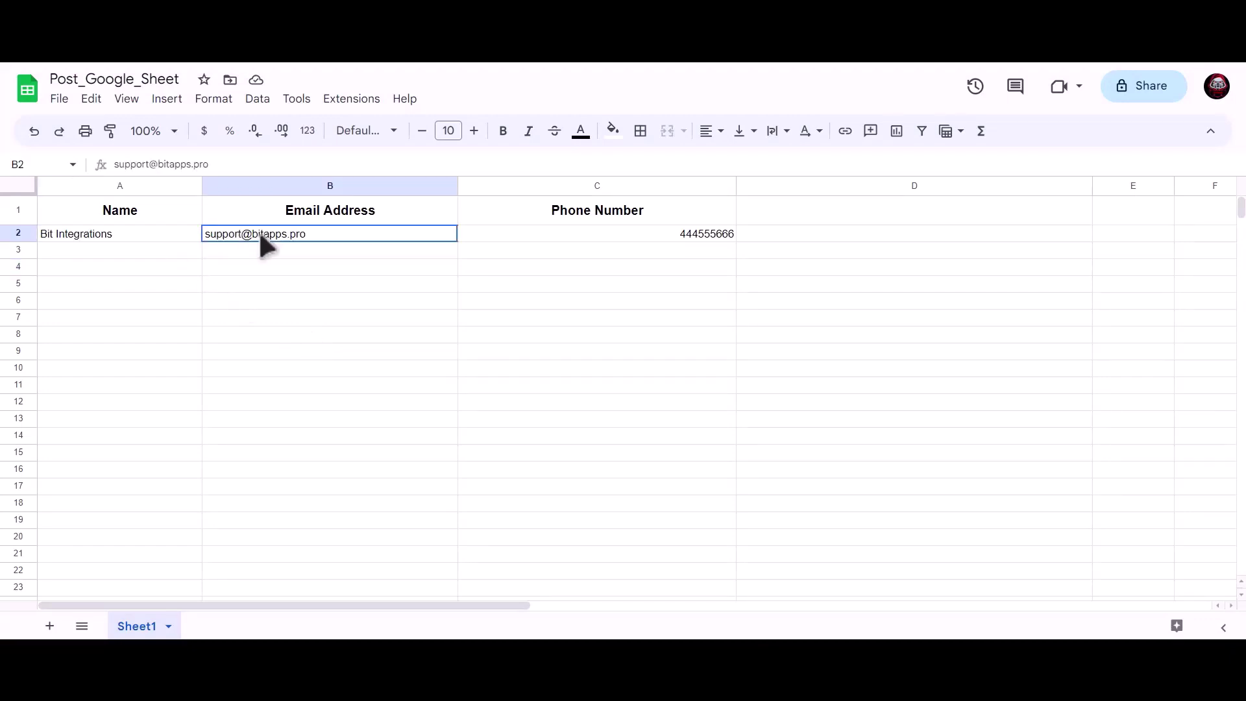
click(587, 235)
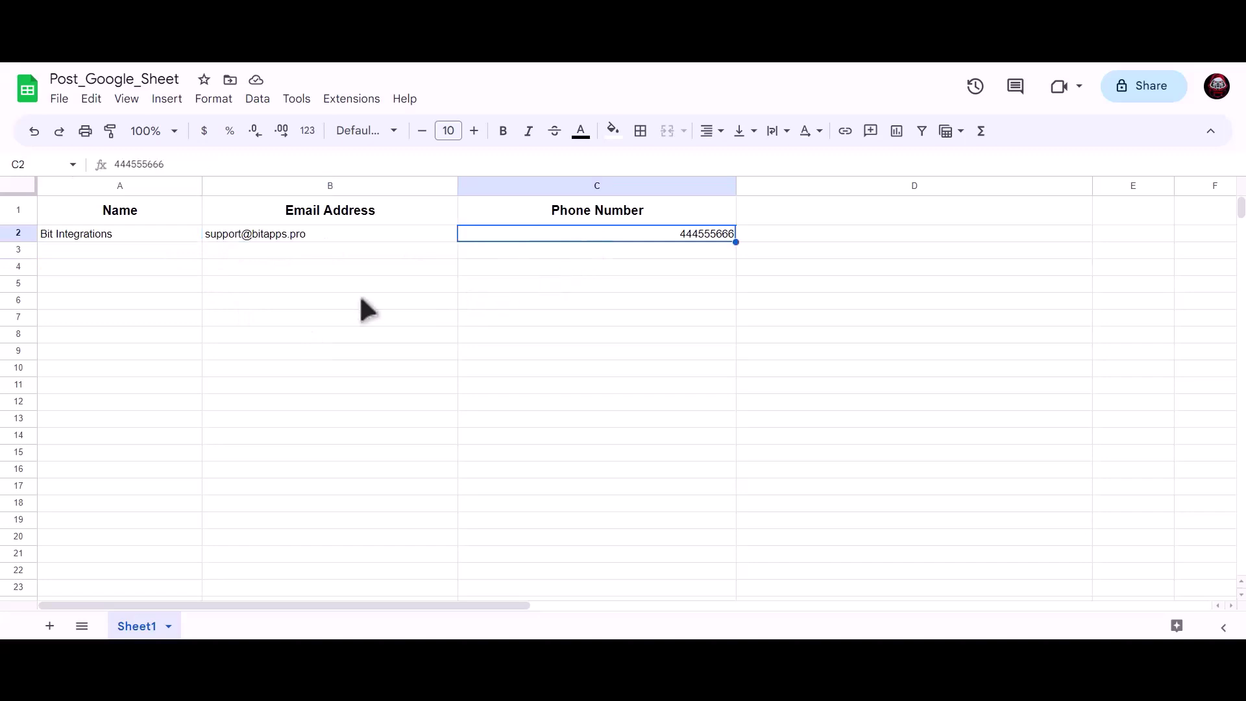